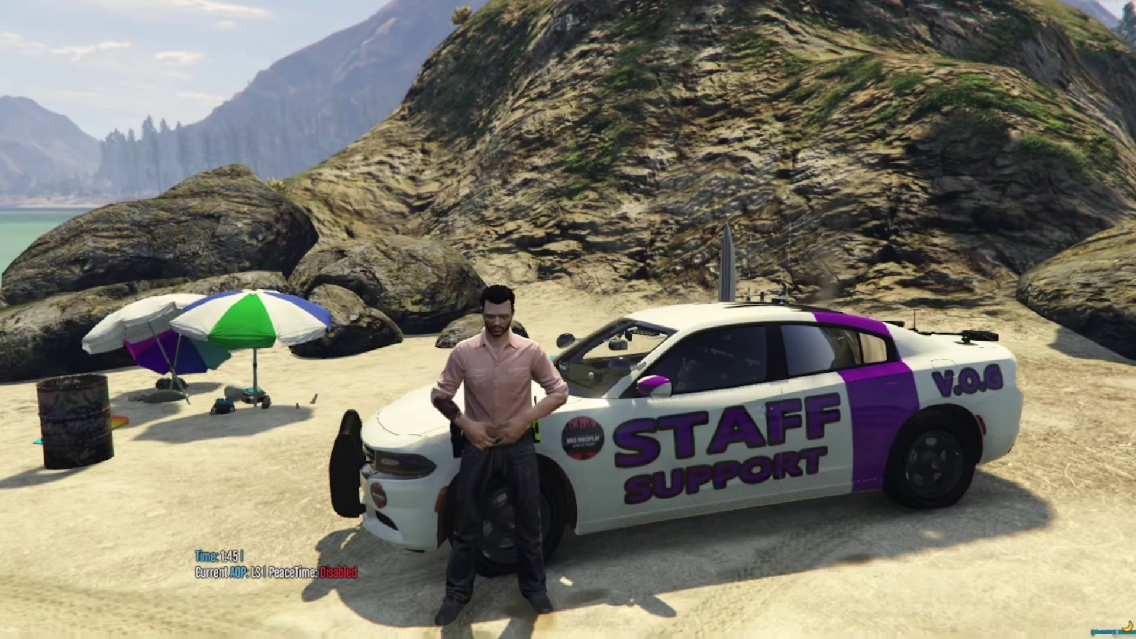
# Step: Open the F8 developer console over the game scene
pyautogui.press('F8')
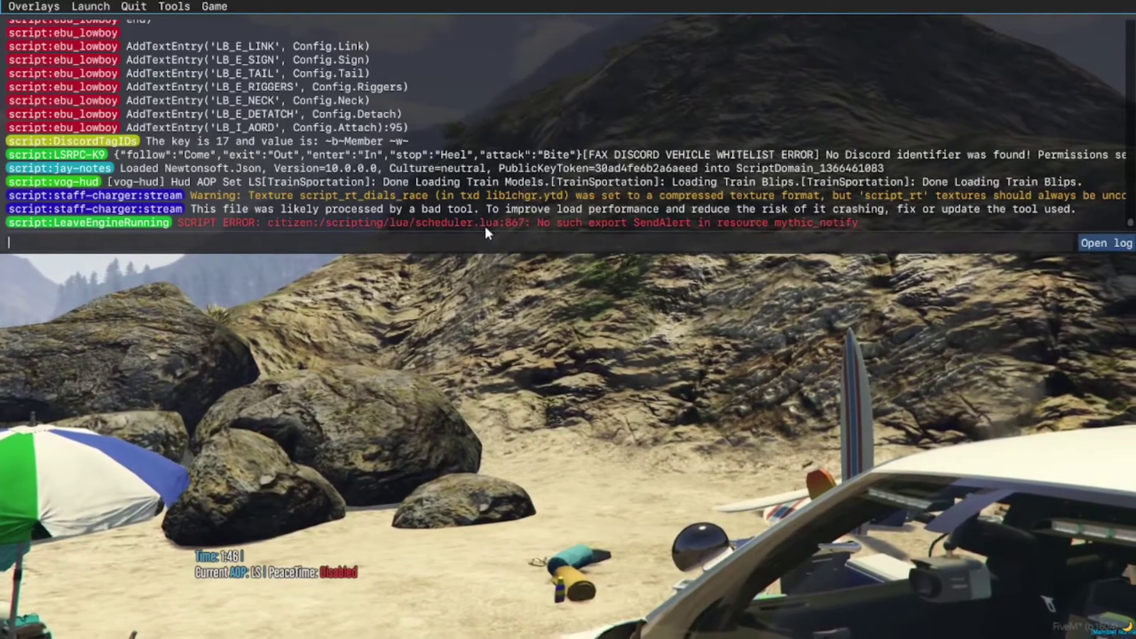
# Step: Run bind keyboard "1" "e cop" so key 1 triggers the cop emote
pyautogui.write('bind ')
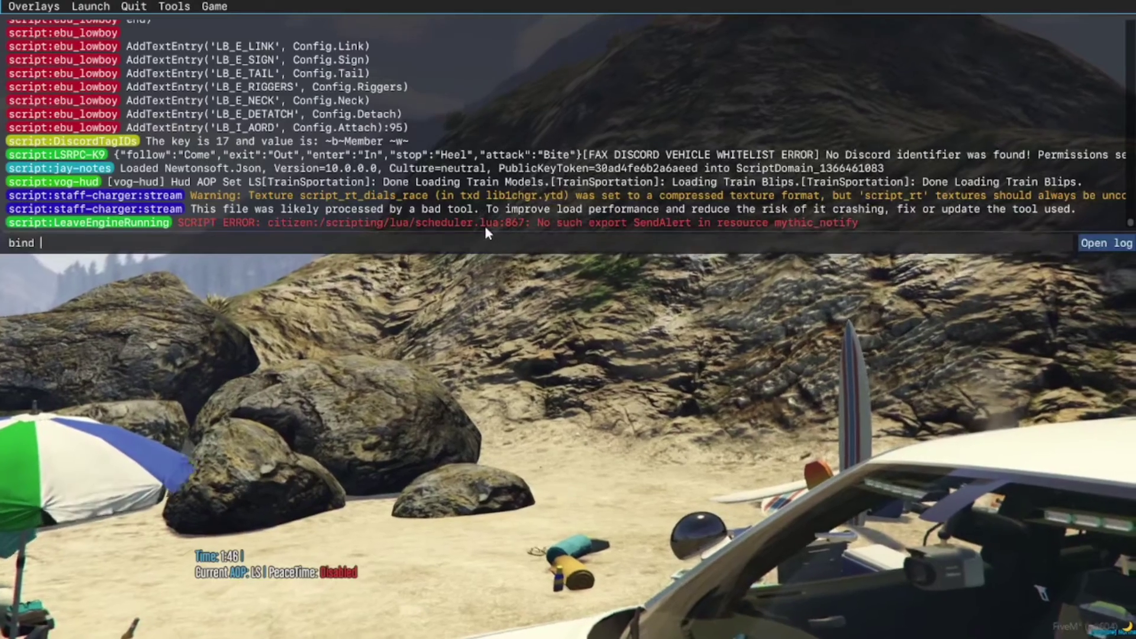
pyautogui.write('key')
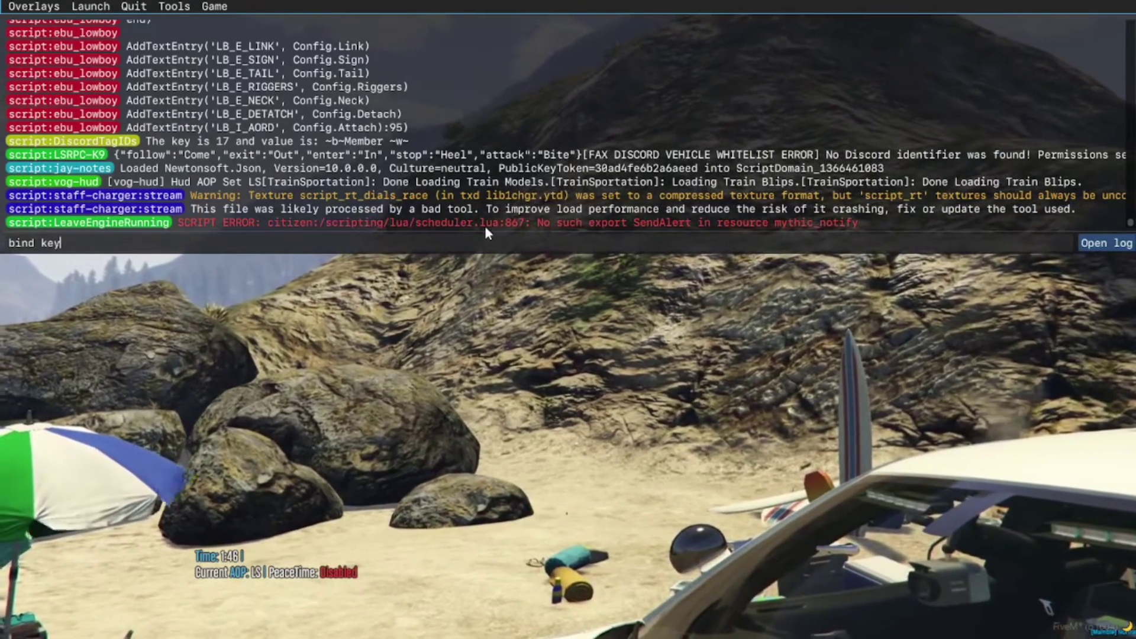
pyautogui.write('board')
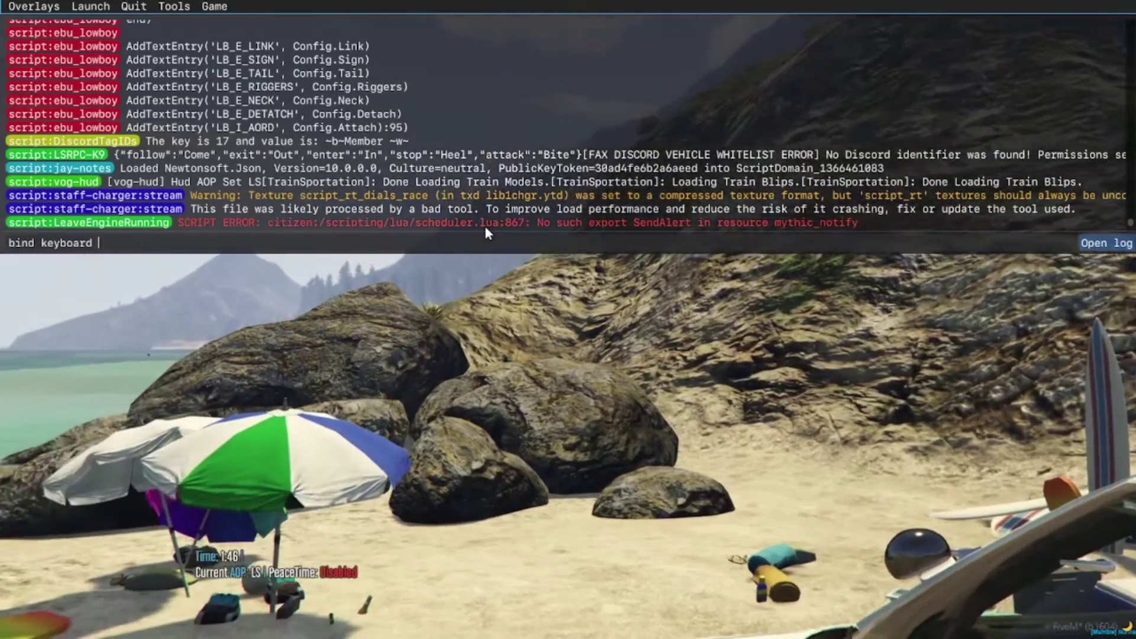
pyautogui.write(' "')
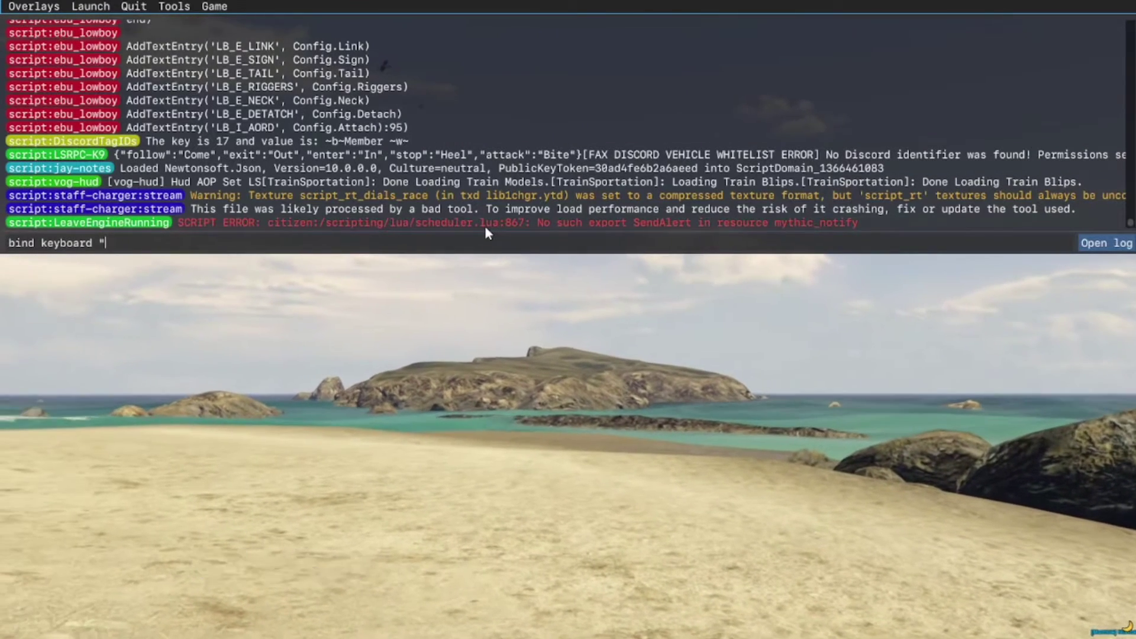
pyautogui.write('1')
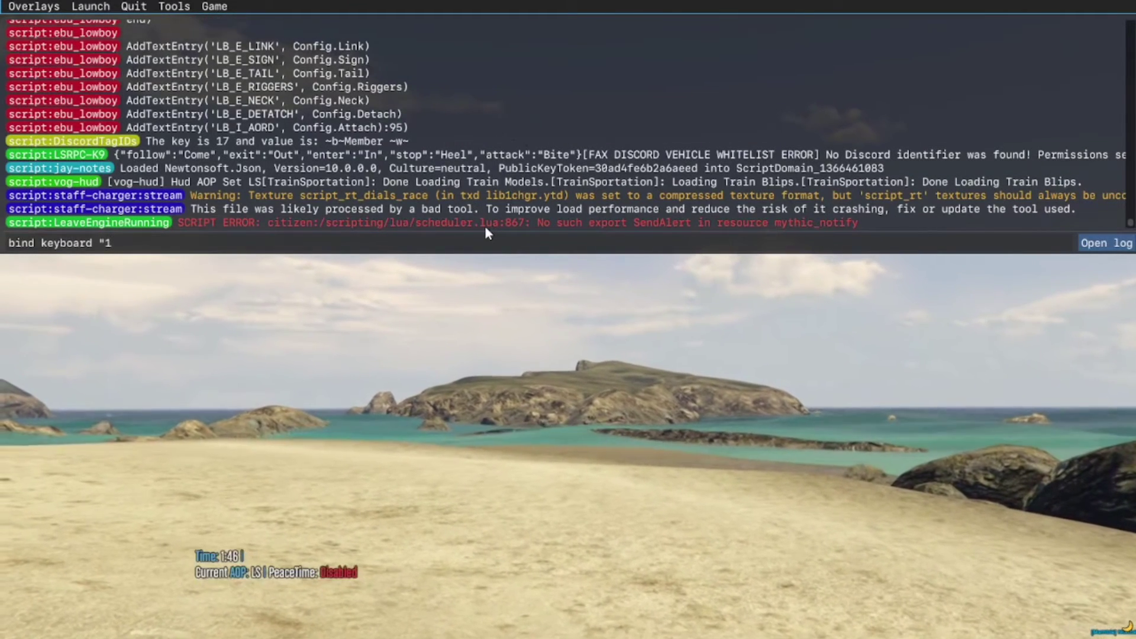
pyautogui.write('"')
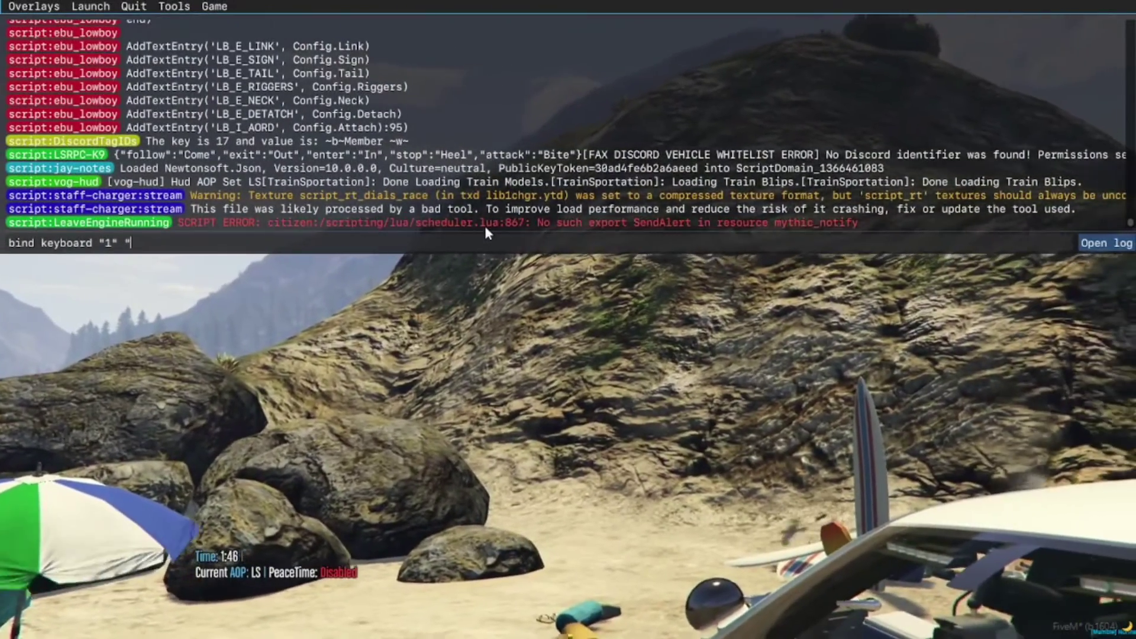
pyautogui.write('"e ')
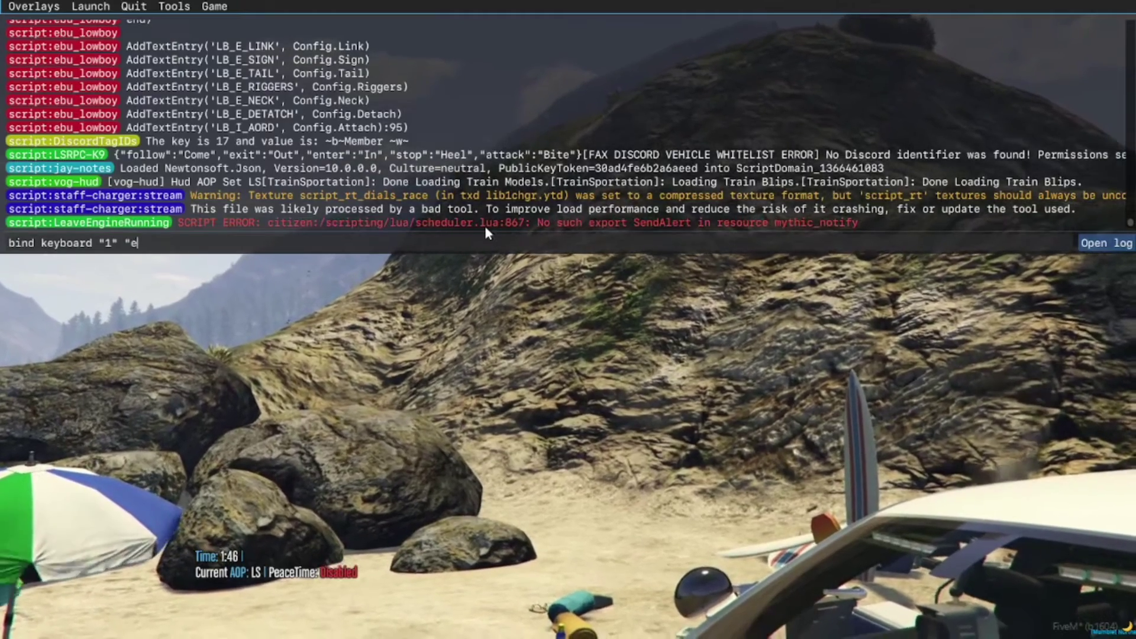
pyautogui.write('cop')
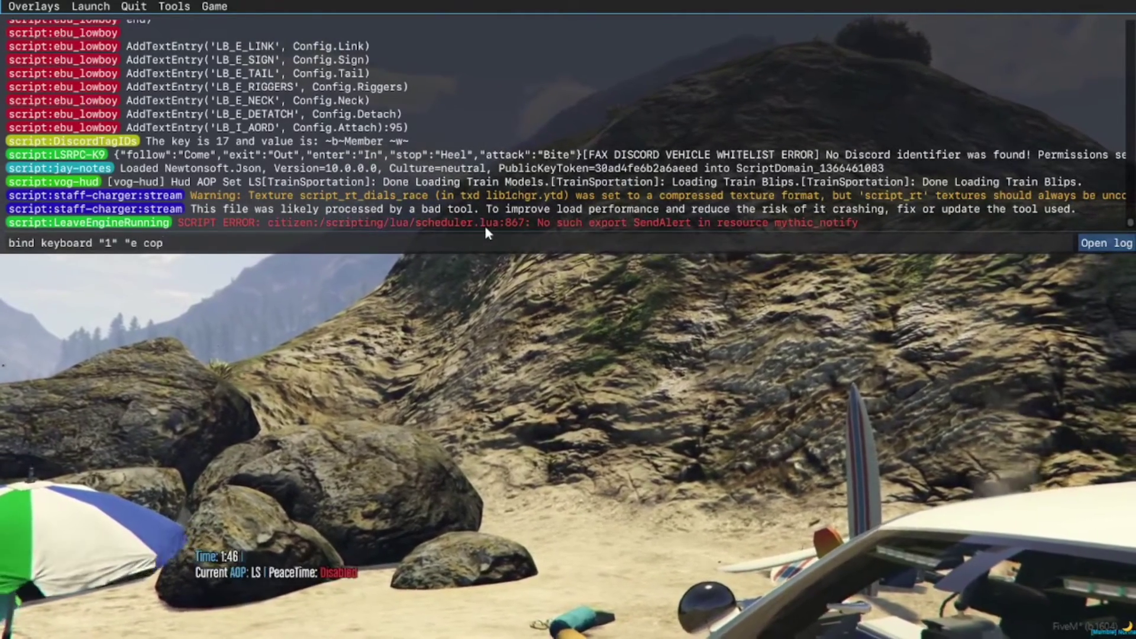
pyautogui.write('"')
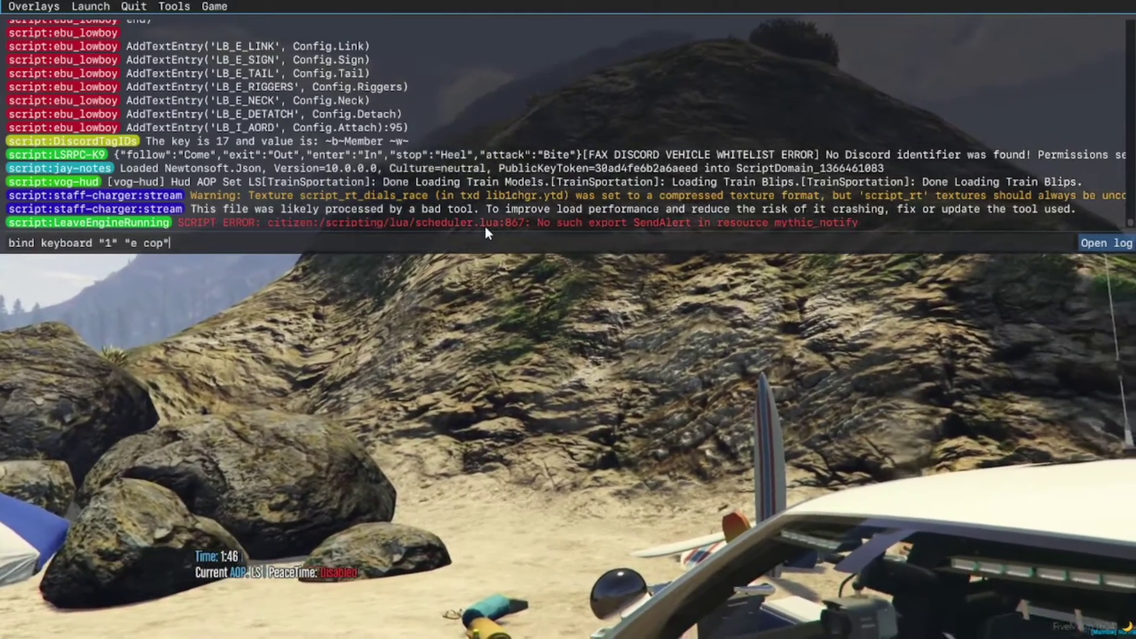
pyautogui.press('Return')
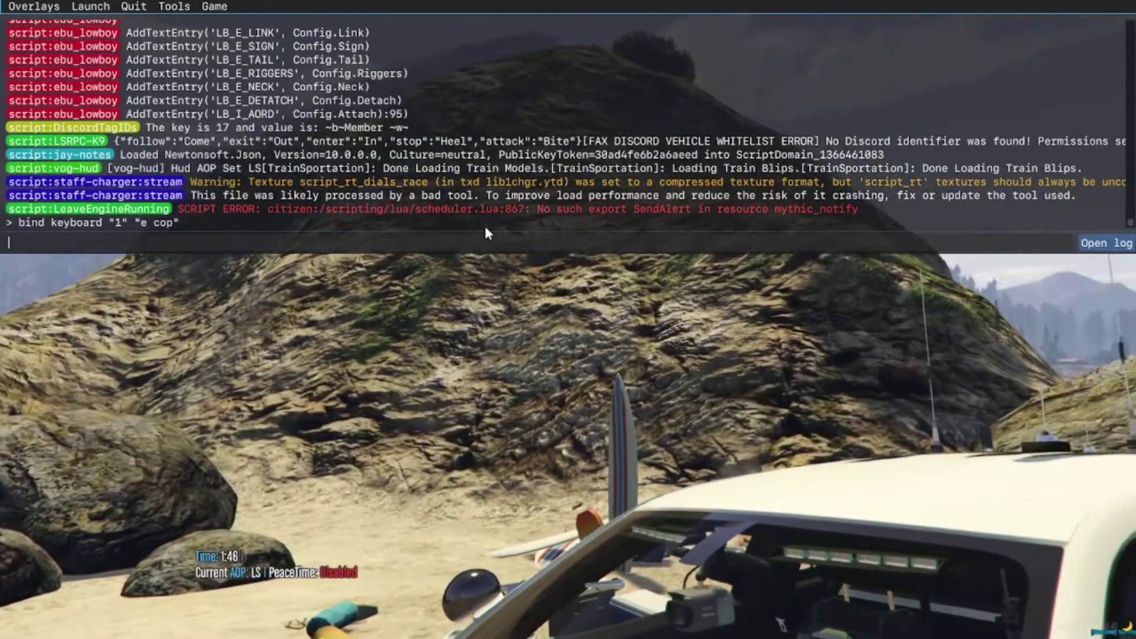
# Step: Close the console, switch to a wider third-person camera, then reopen the console
pyautogui.press('F8')
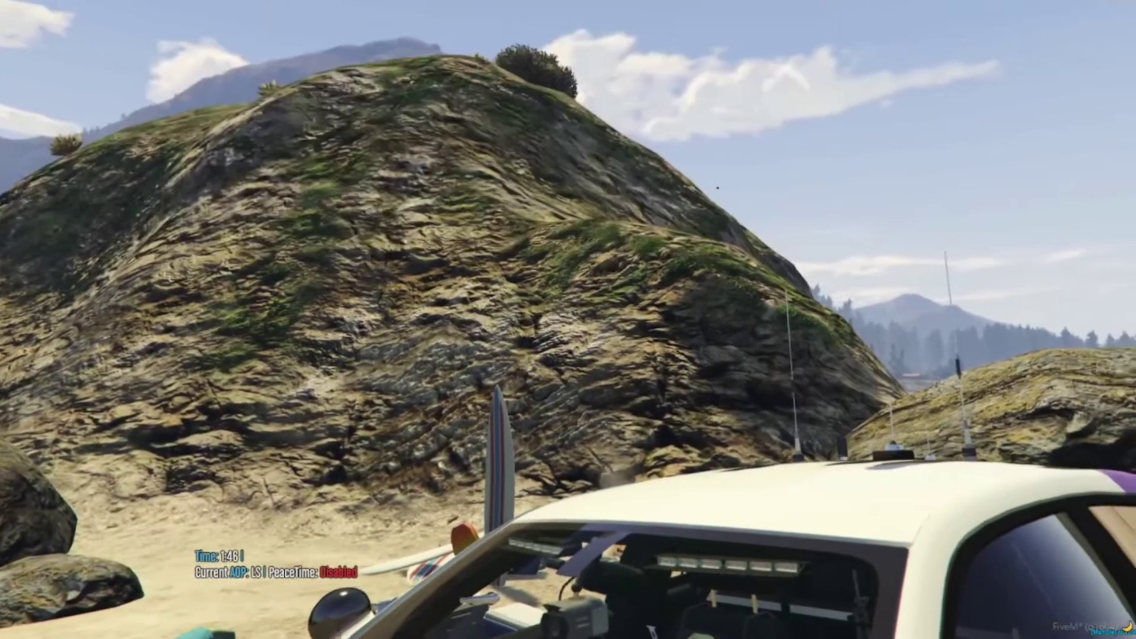
pyautogui.press('v')
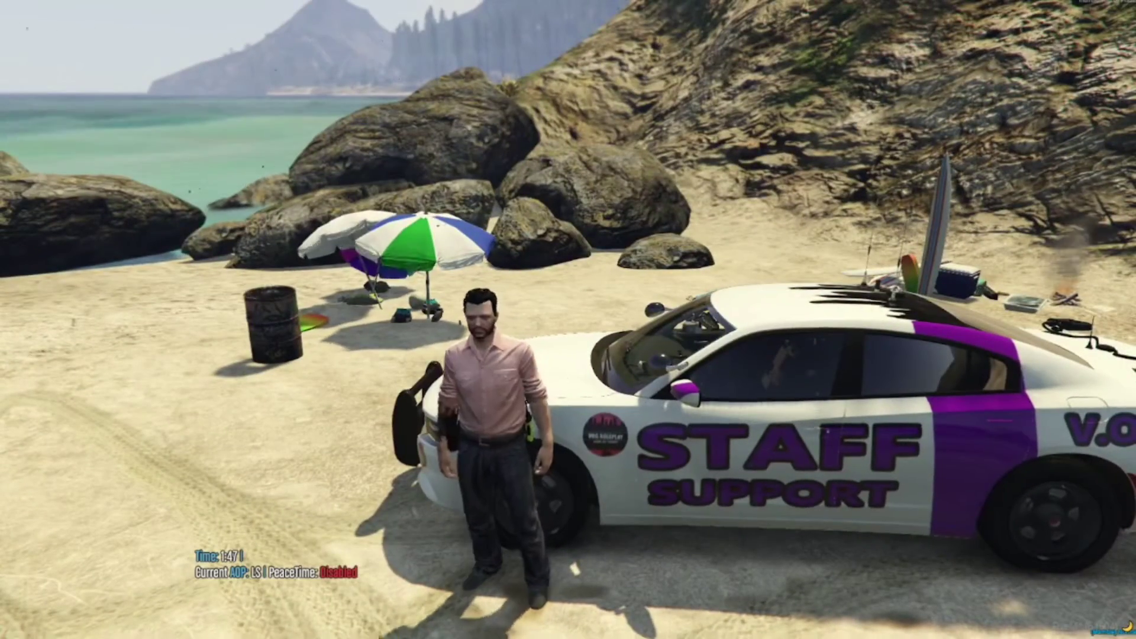
pyautogui.press('v')
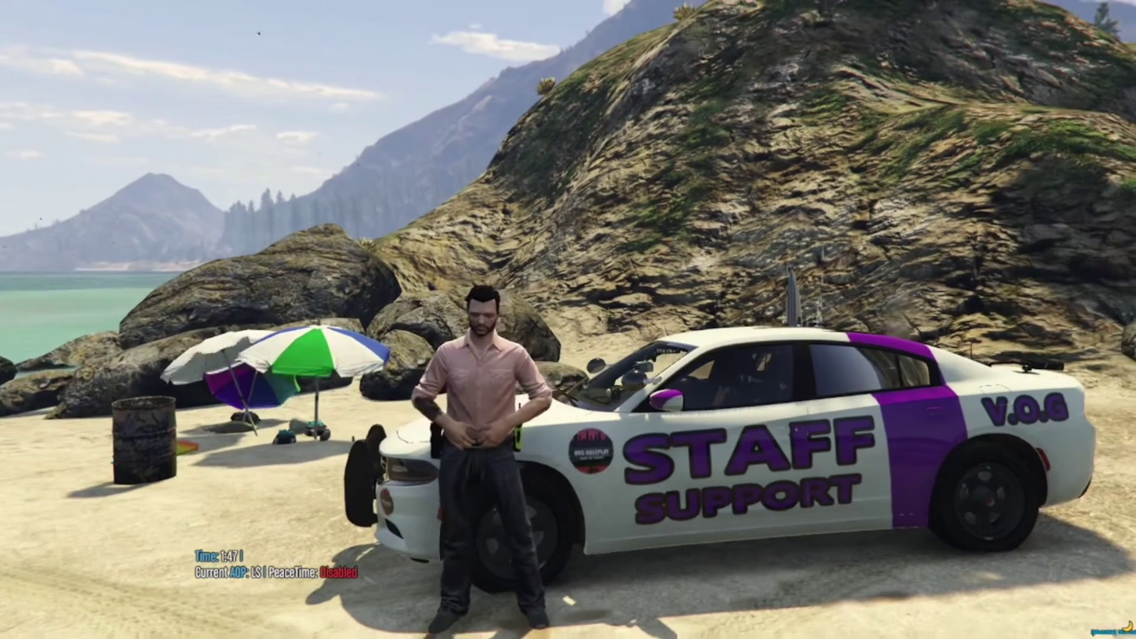
pyautogui.press('F8')
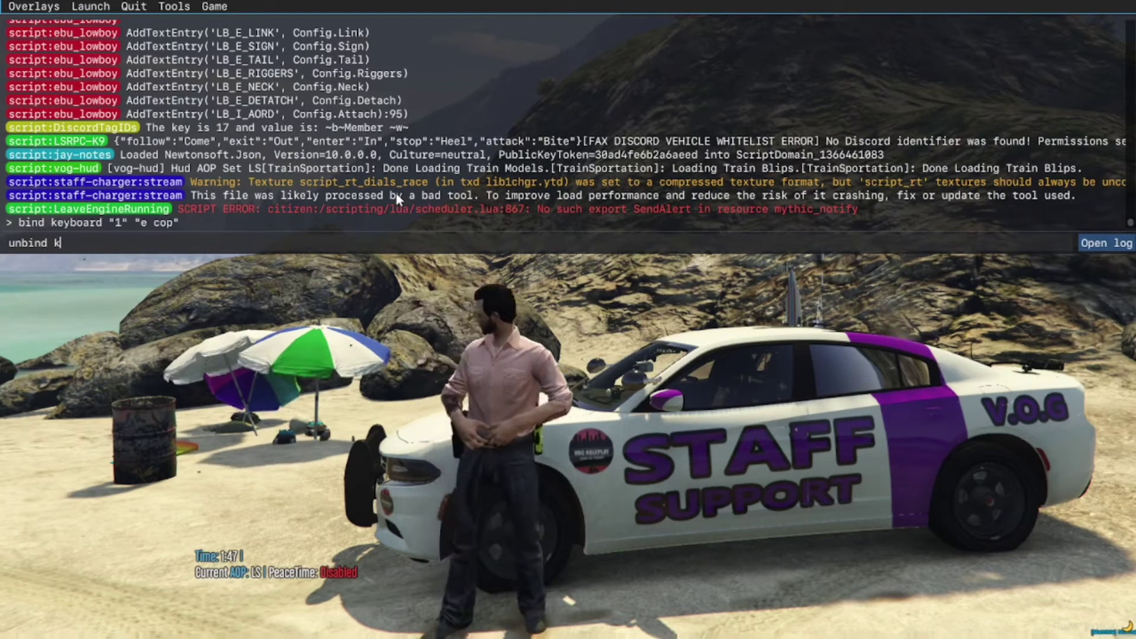
# Step: Run unbind keyboard "1" to clear the e cop bind, then close the console
pyautogui.write('oard "1')
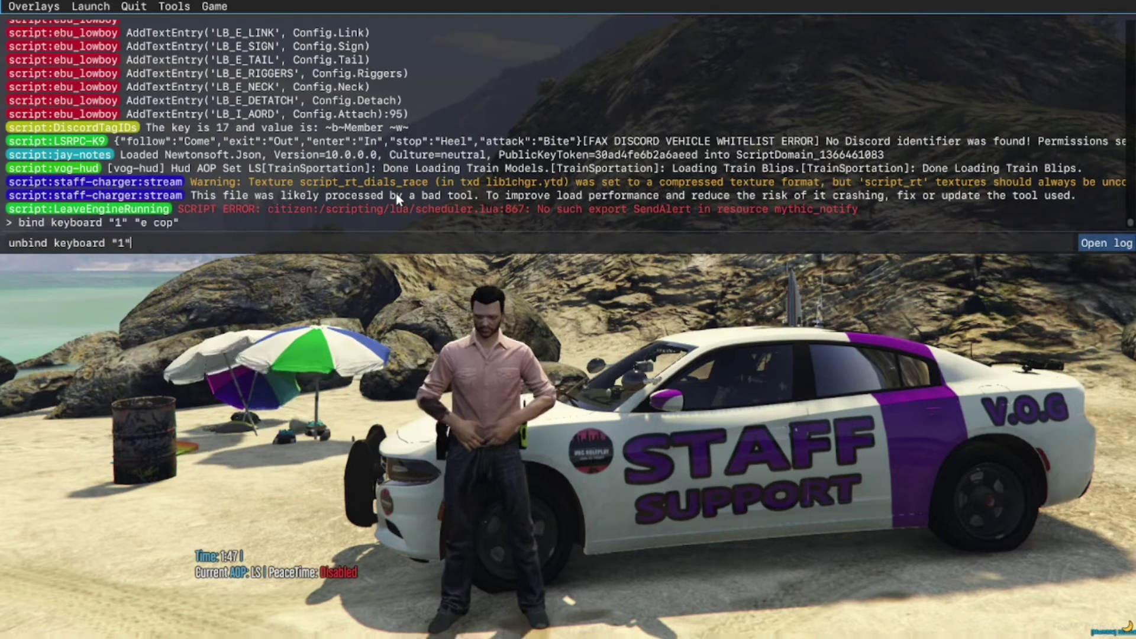
pyautogui.press('Return')
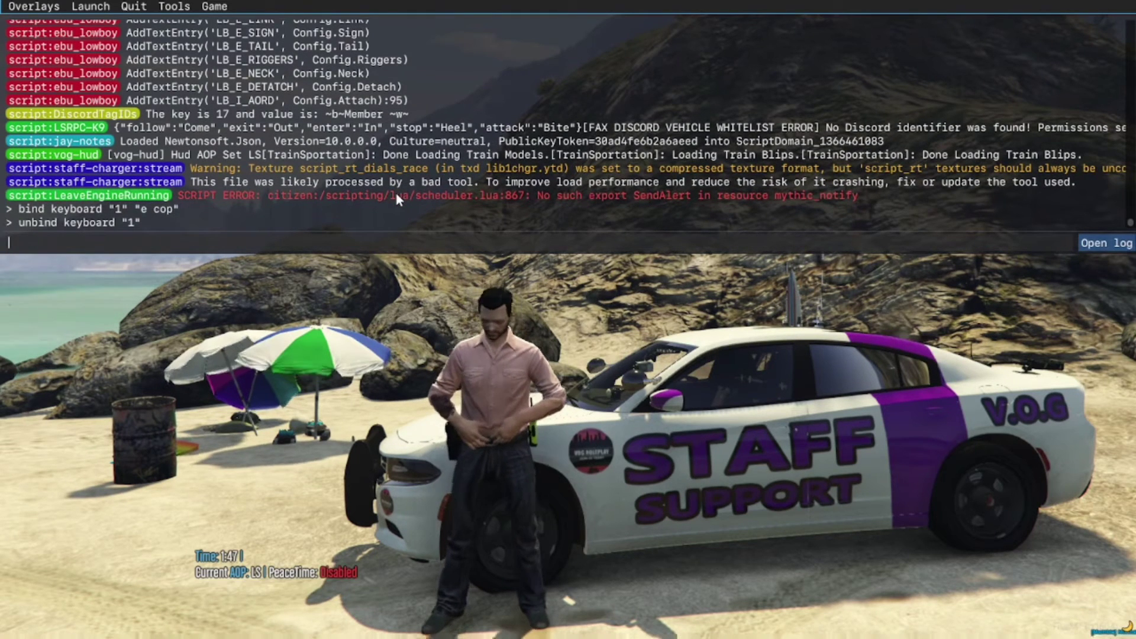
pyautogui.press('F8')
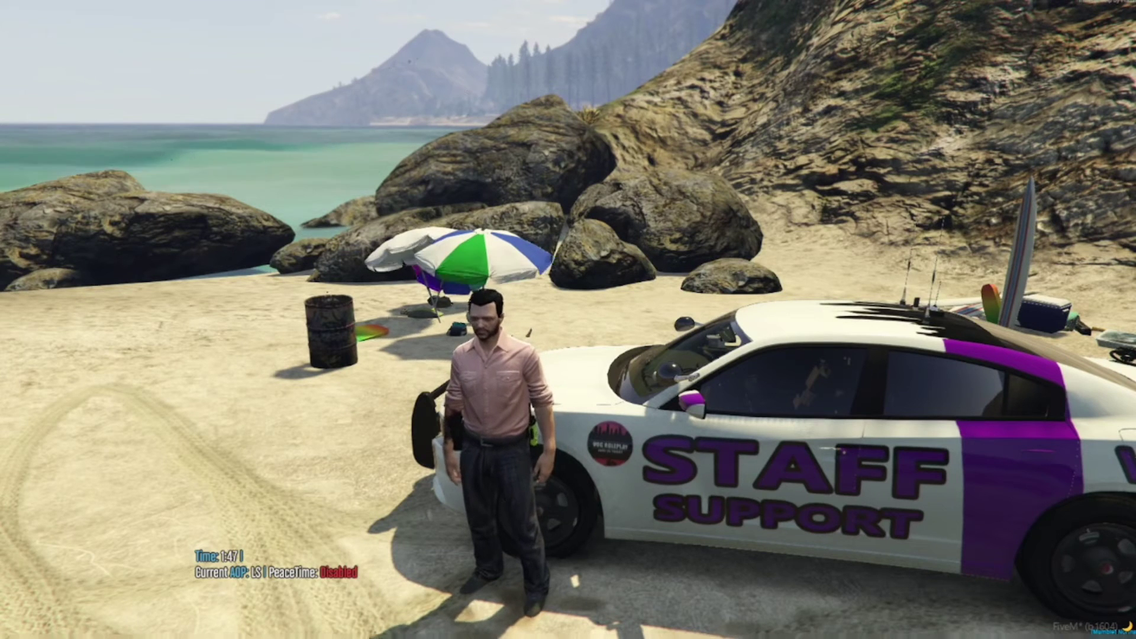
# Step: Bind numpad6 to the 'radio' command with bind keyboard "numpad6" "radio"
pyautogui.press('F8')
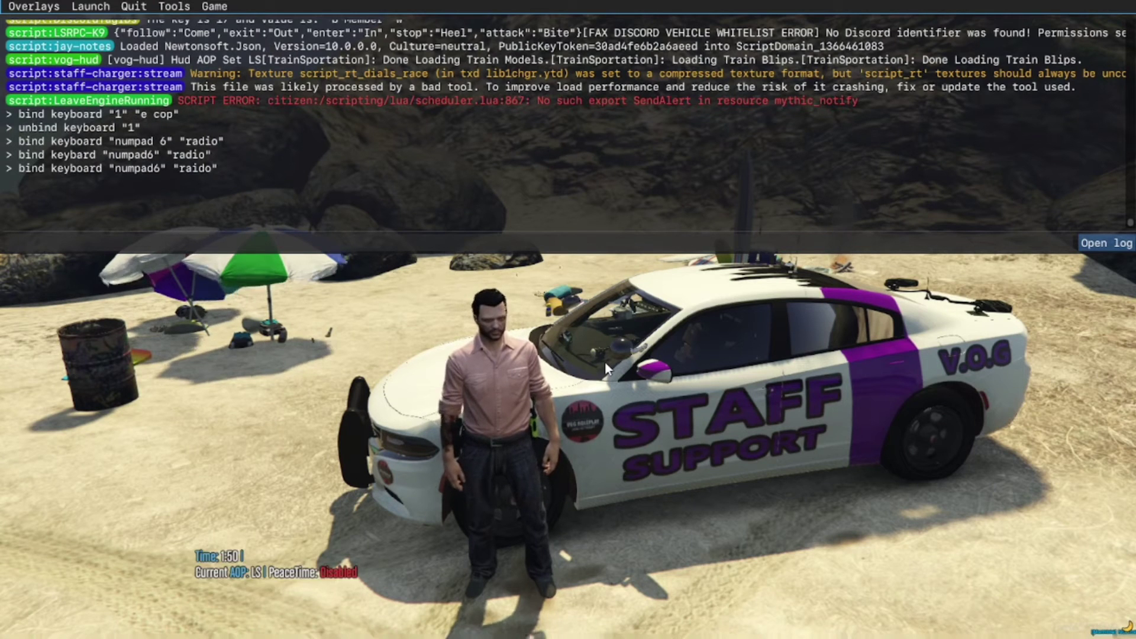
pyautogui.write('bind keyboard ')
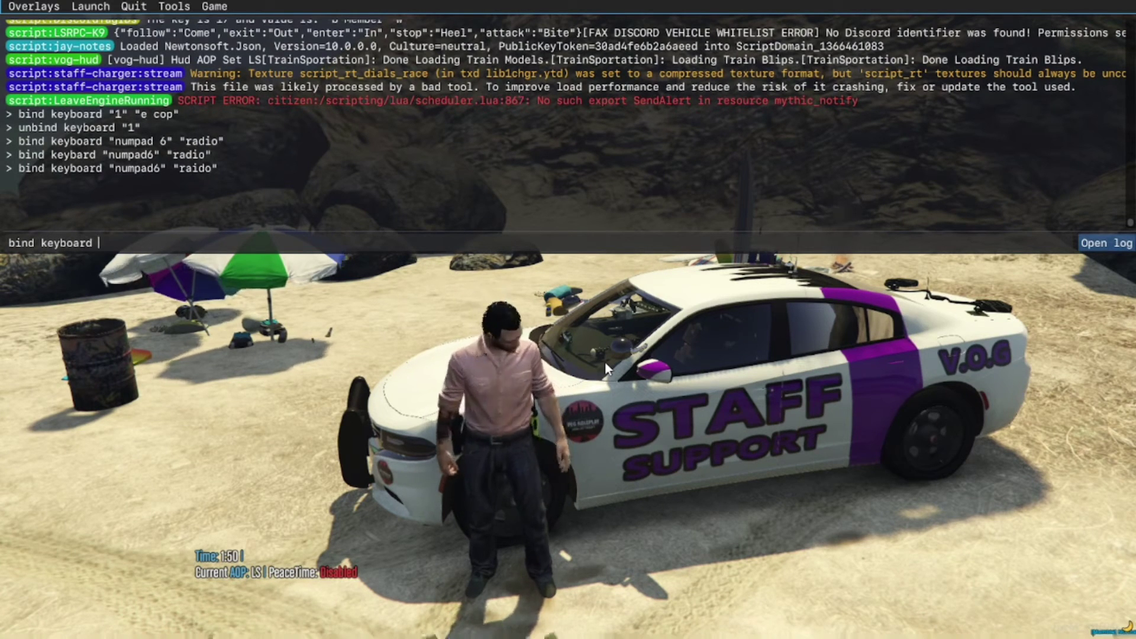
pyautogui.write('"numpad')
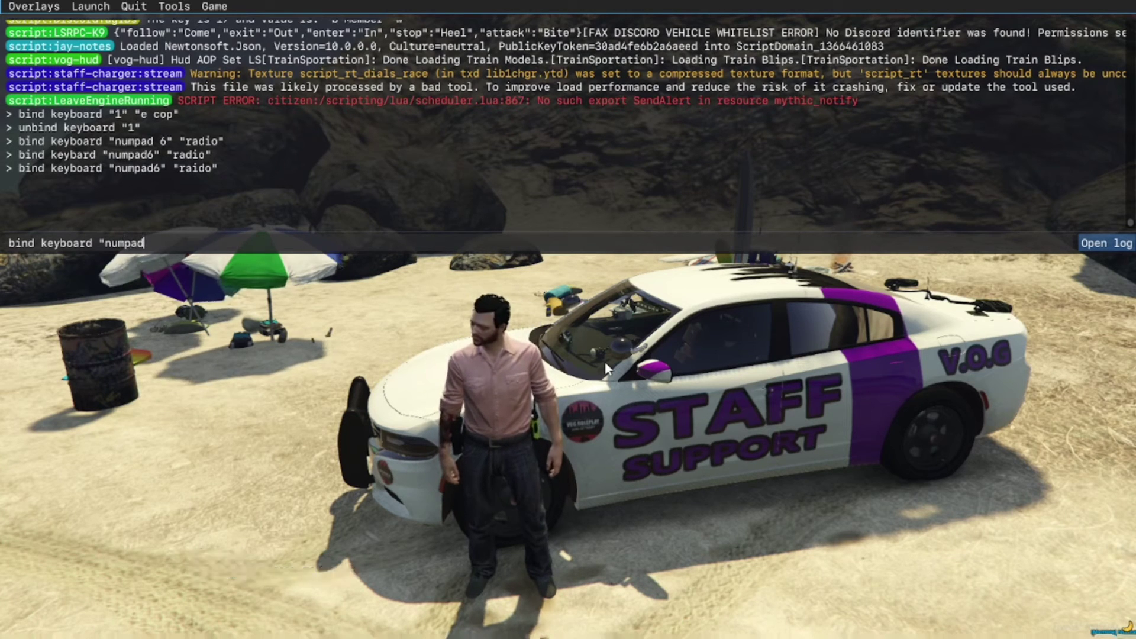
pyautogui.write('6')
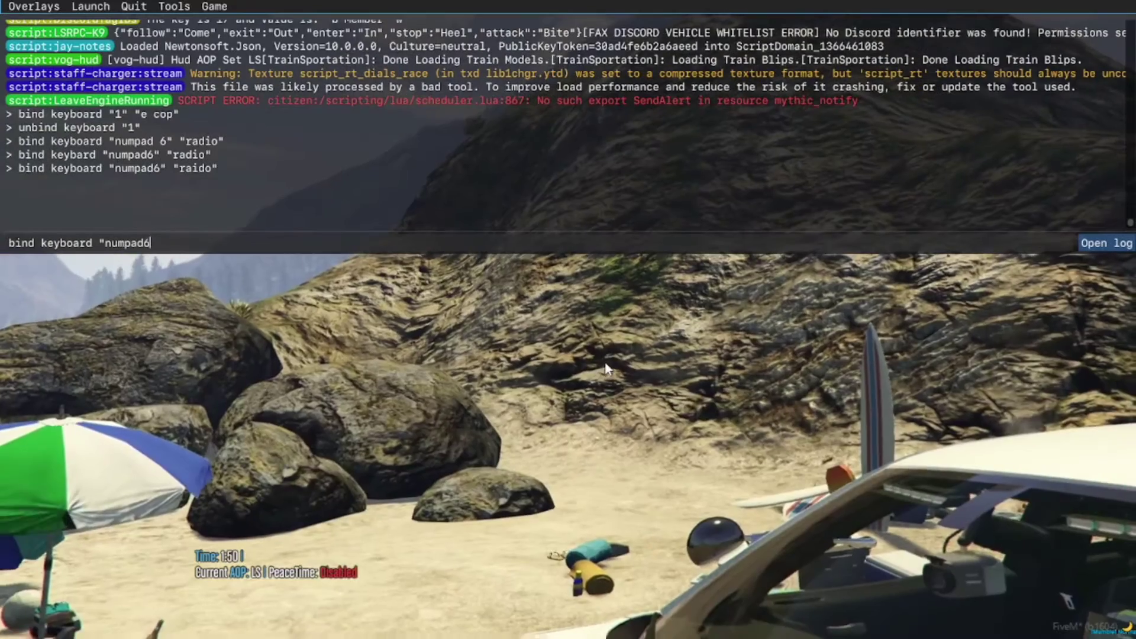
pyautogui.write('" " ')
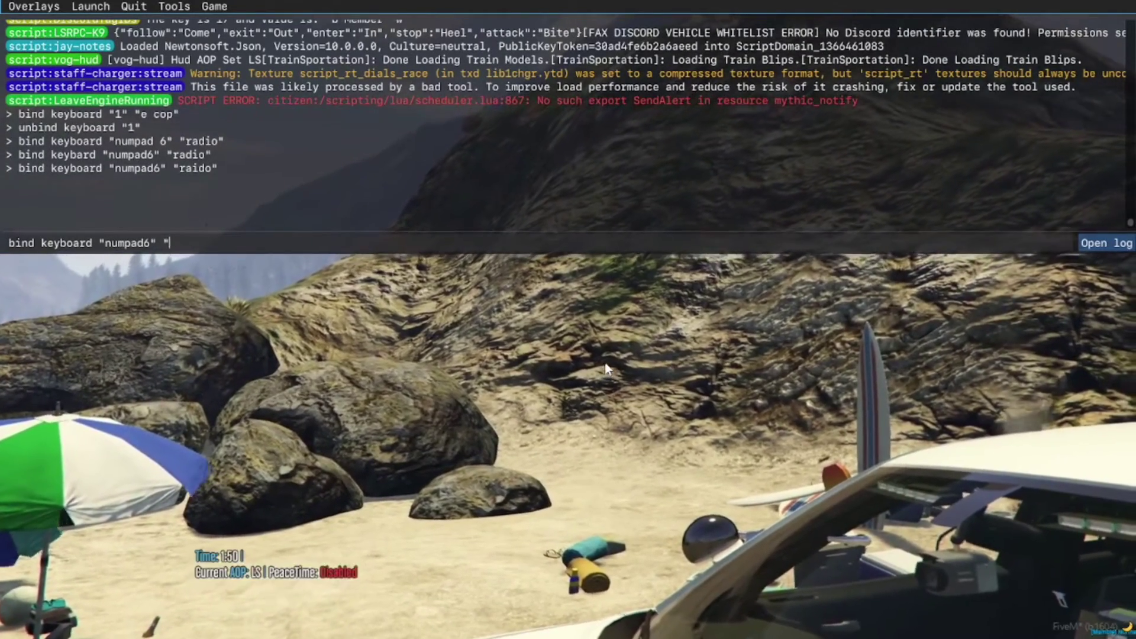
pyautogui.write('"')
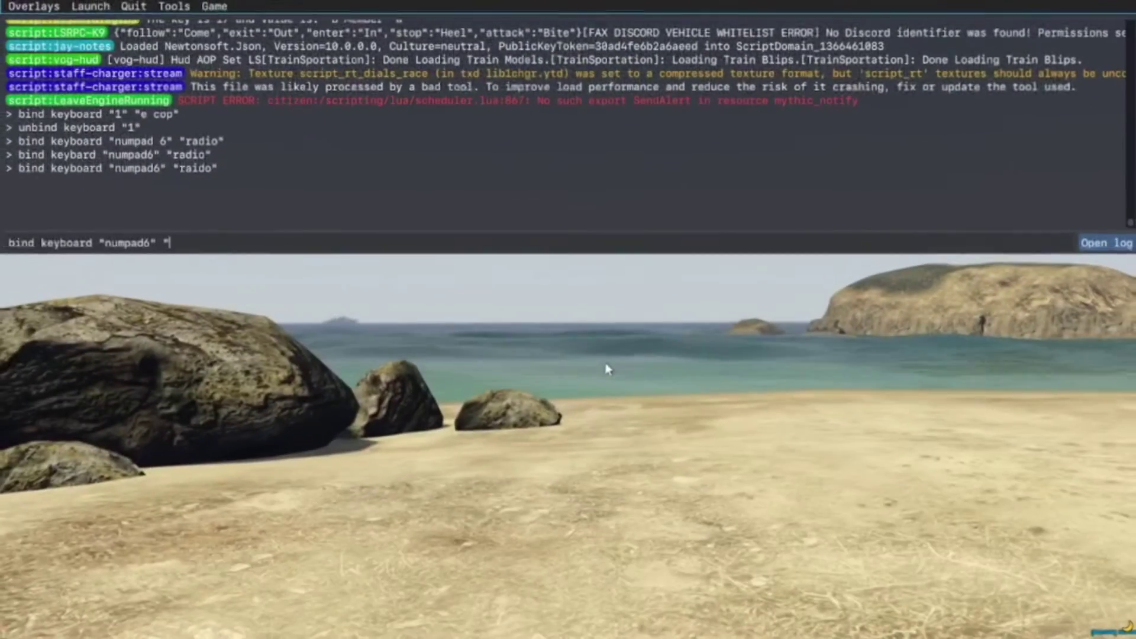
pyautogui.write('radio"')
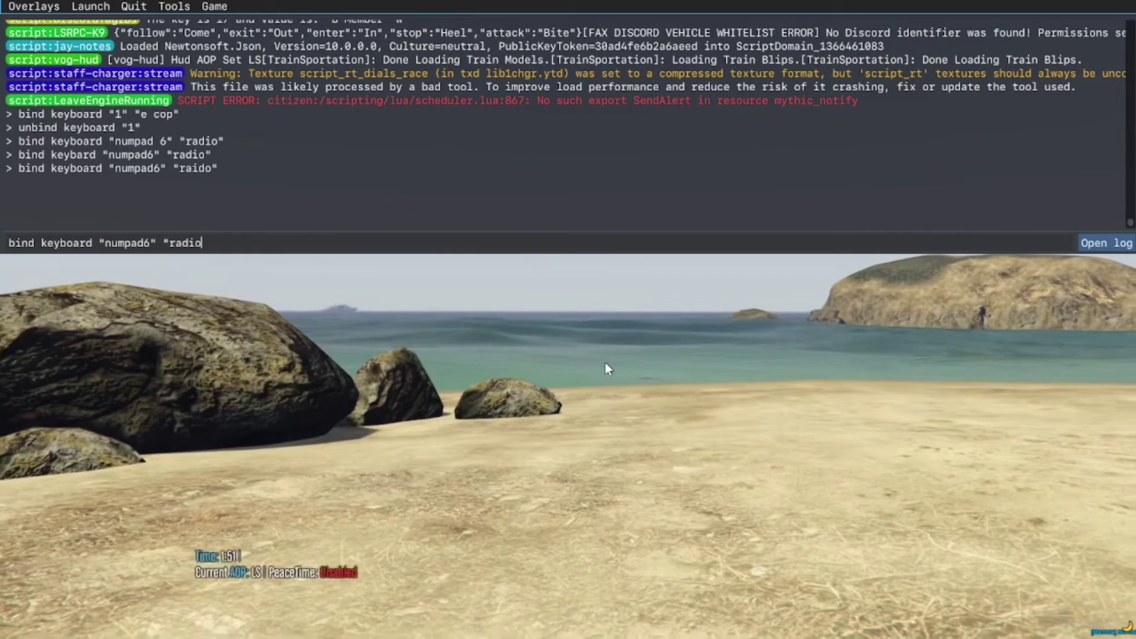
pyautogui.press('Return')
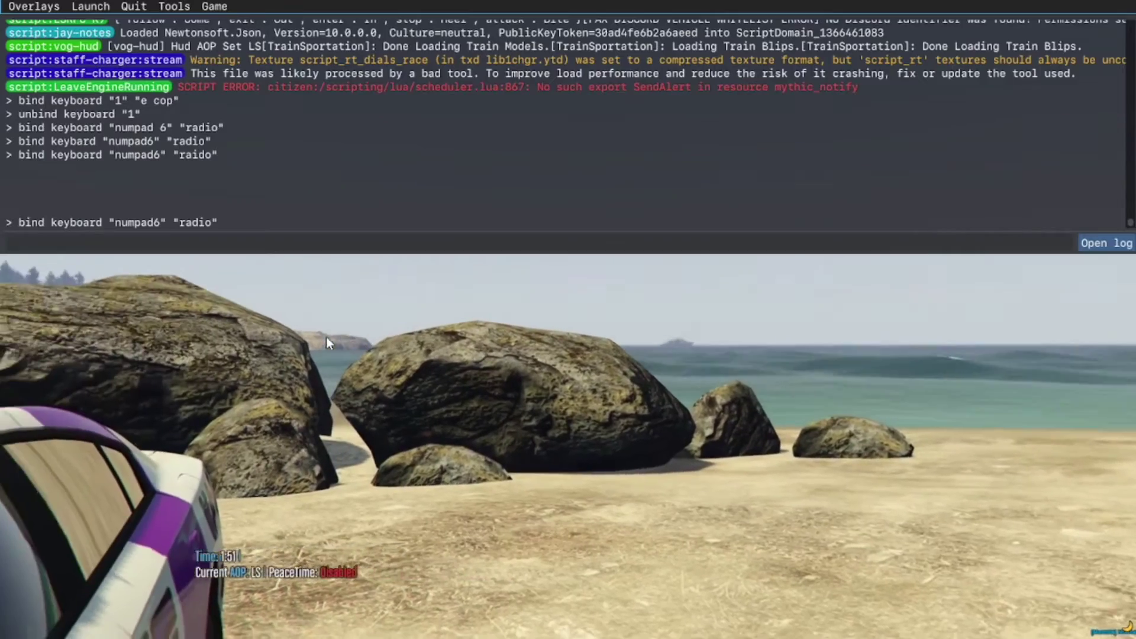
pyautogui.press('F8')
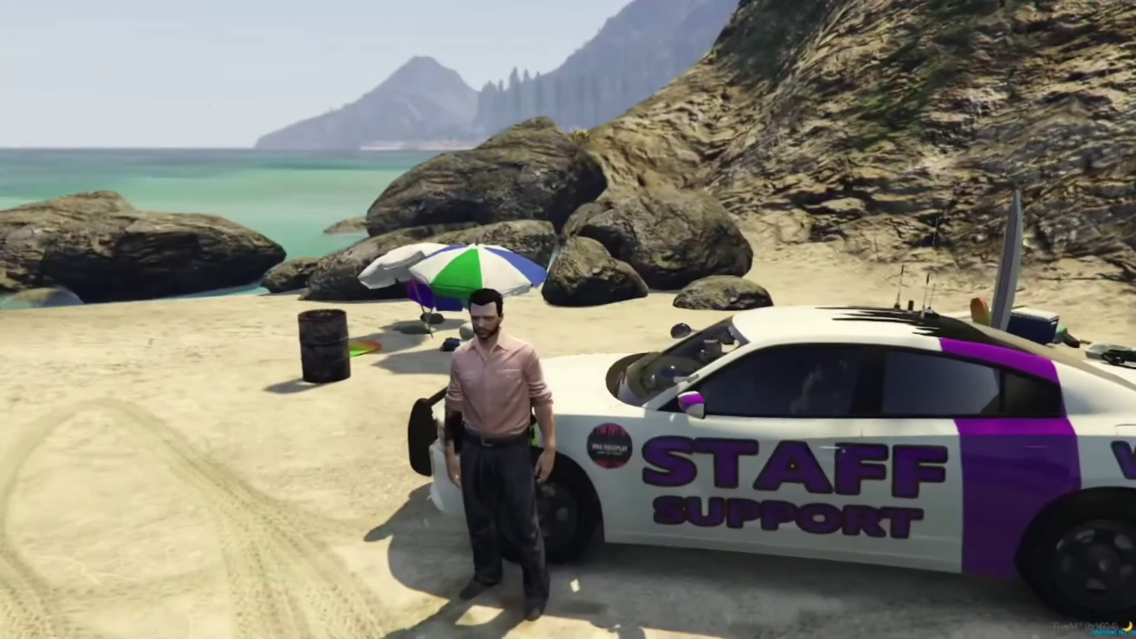
# Step: Test the numpad6 bind by raising the radio in game, then put it away
pyautogui.press('KP_6')
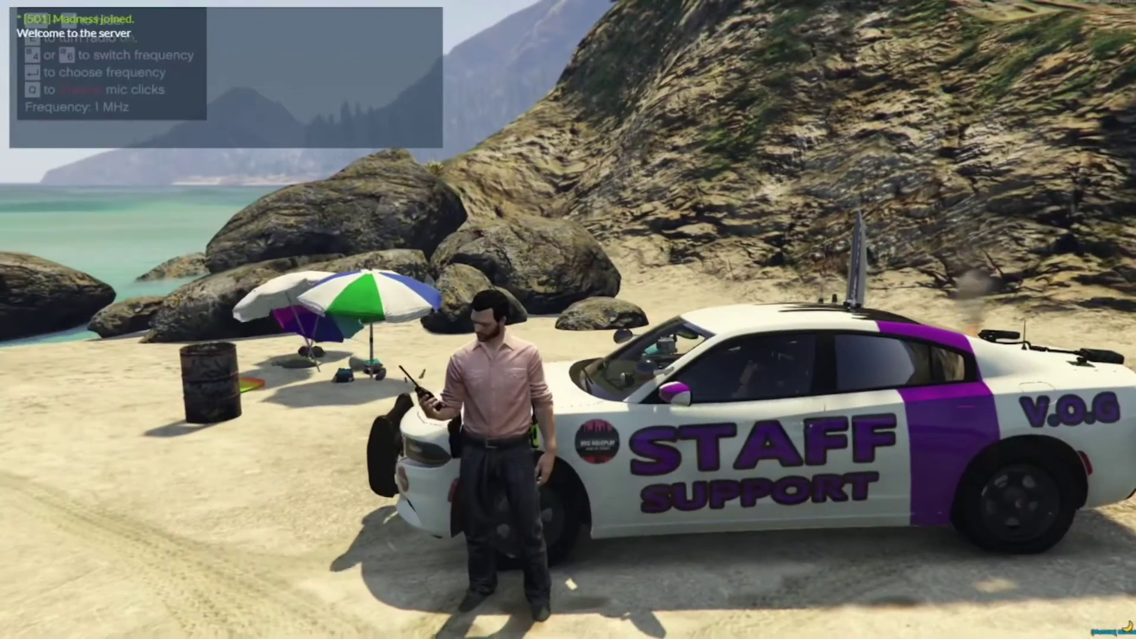
pyautogui.press('l')
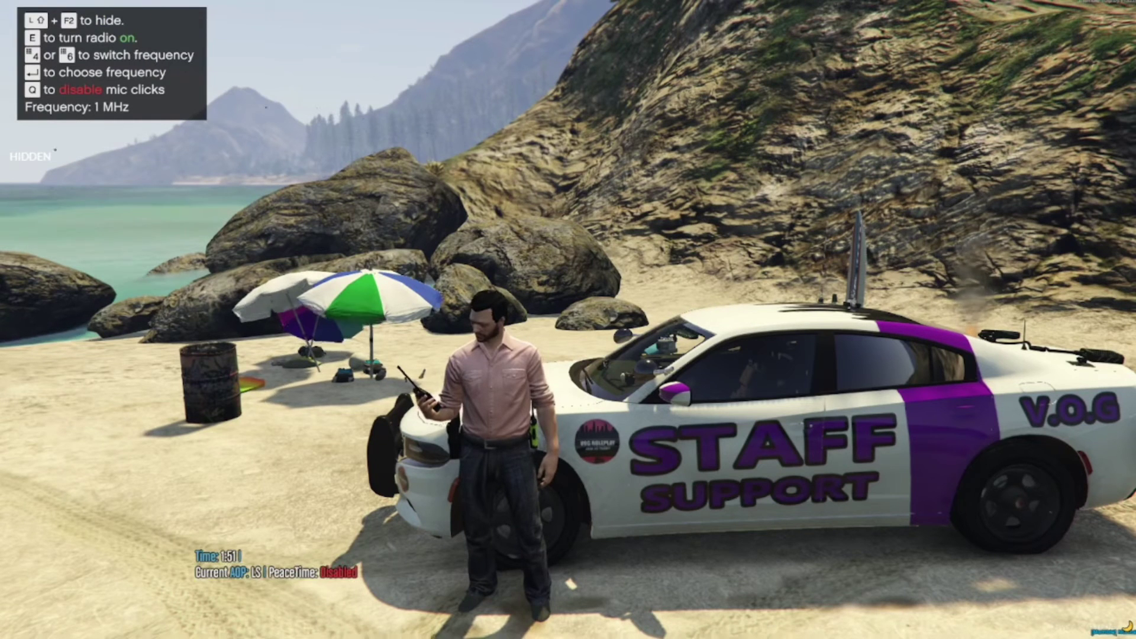
pyautogui.press('F2')
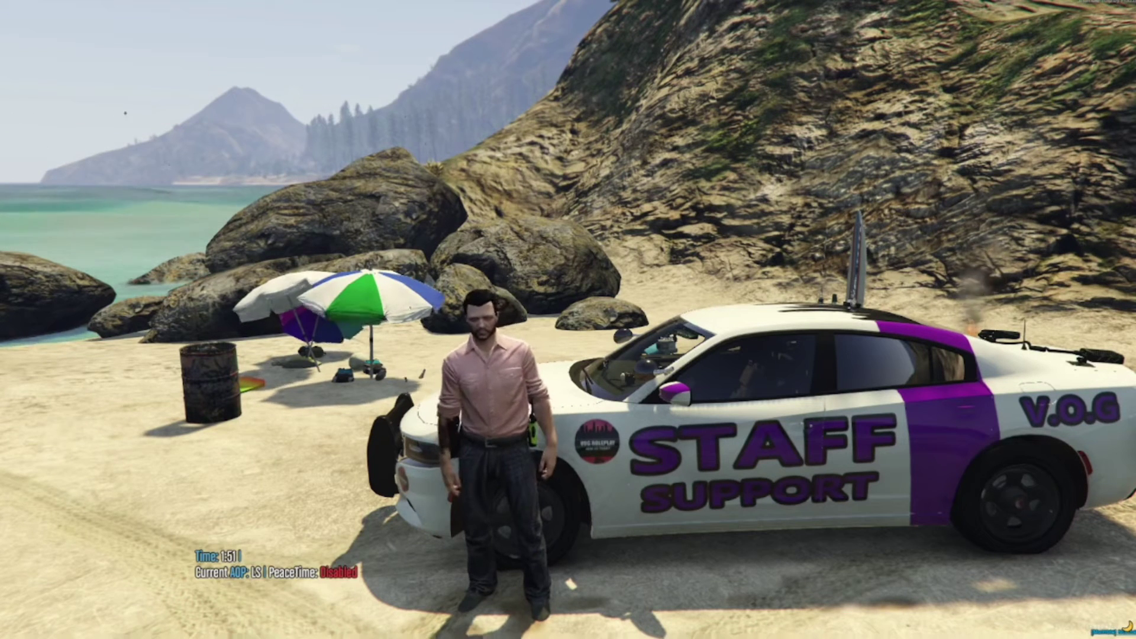
# Step: Run unbind keyboard "numpad6" so Numpad 6 no longer opens the radio
pyautogui.press('F8')
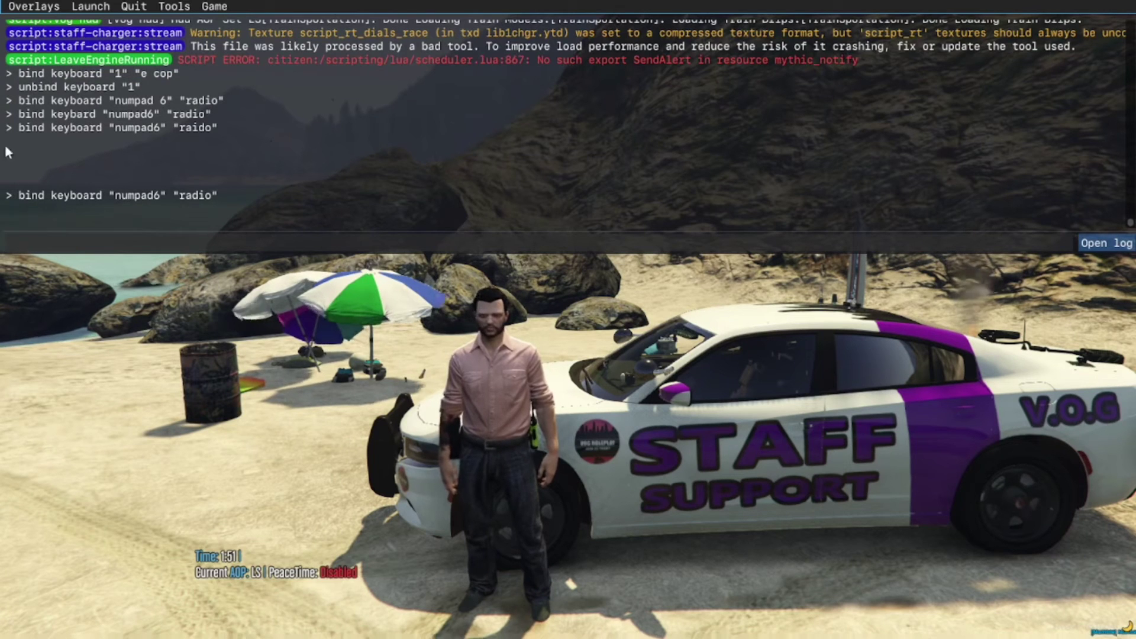
pyautogui.write('unbi')
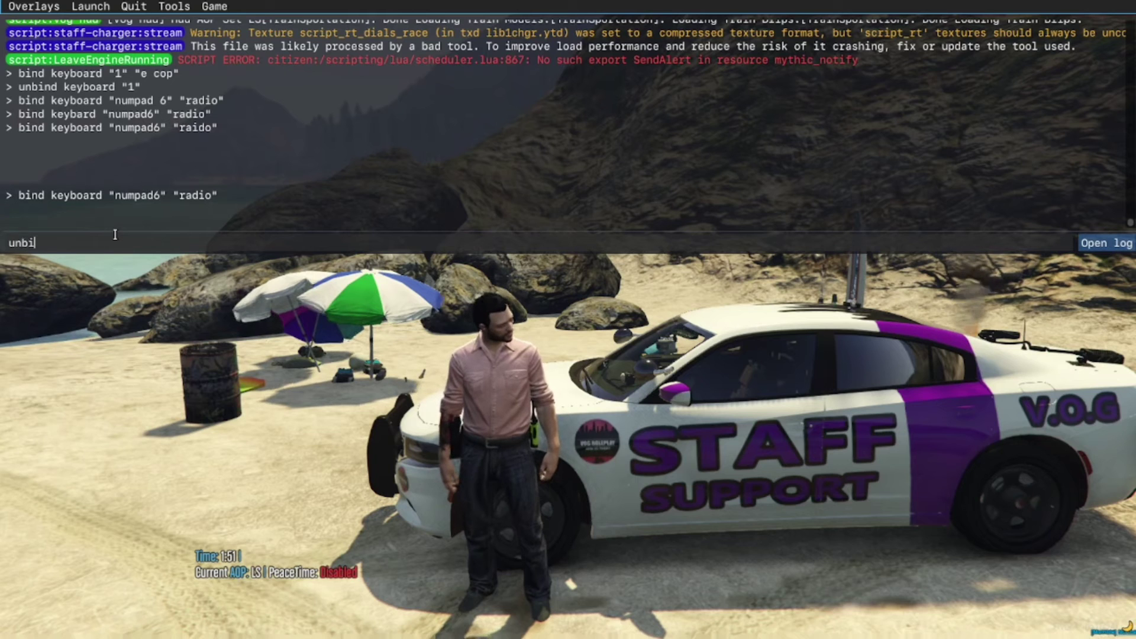
pyautogui.write('nd keyboard "')
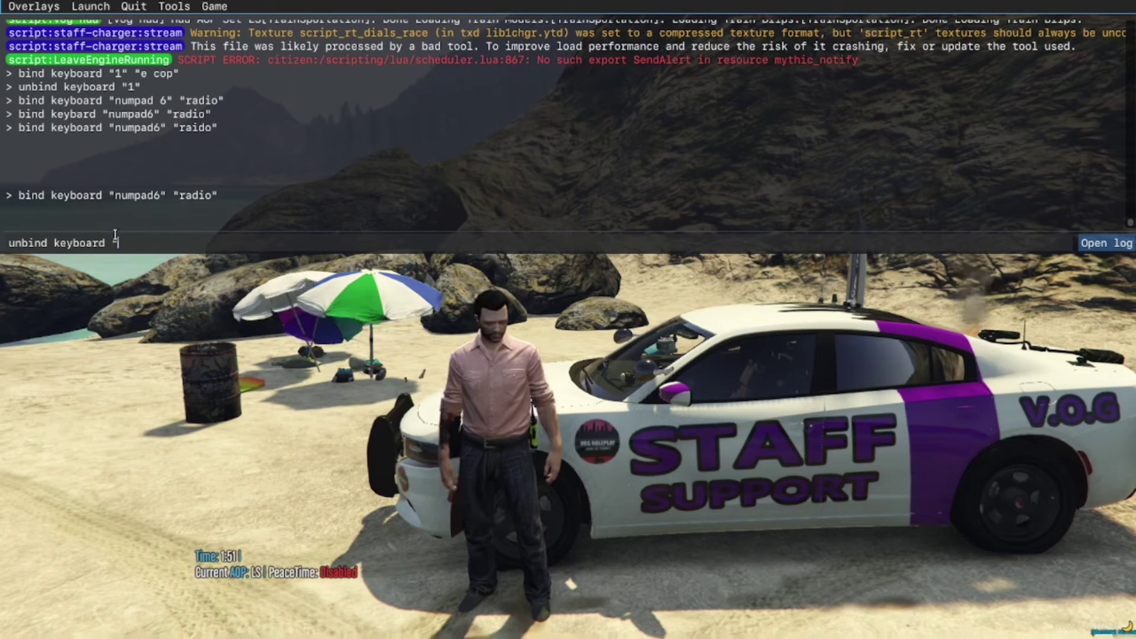
pyautogui.write('numpad')
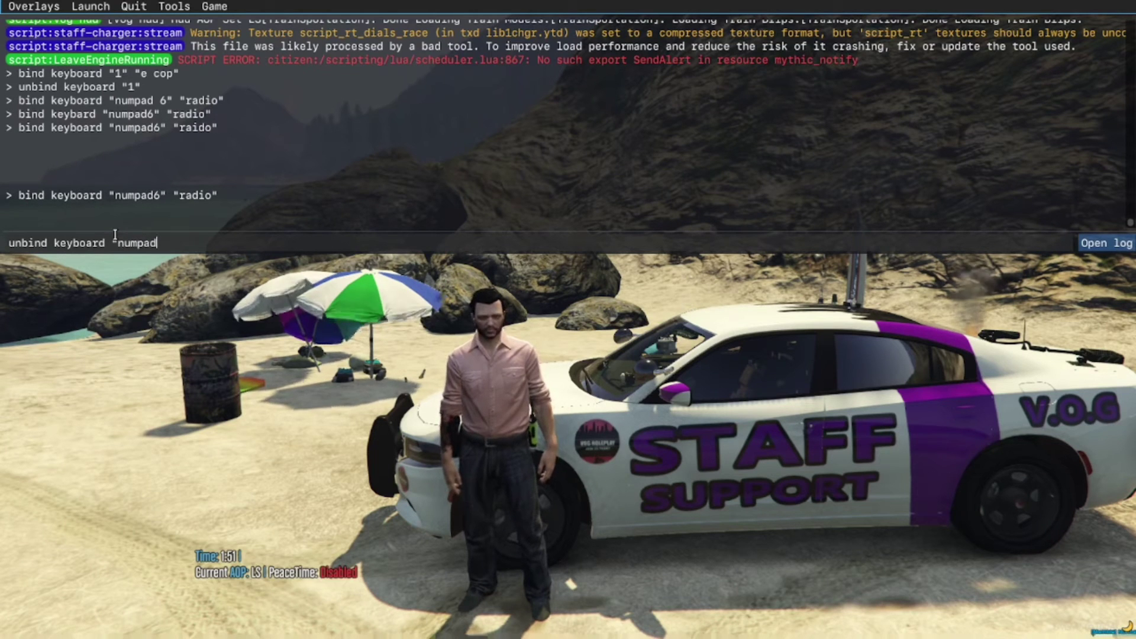
pyautogui.write('6"')
pyautogui.press('Return')
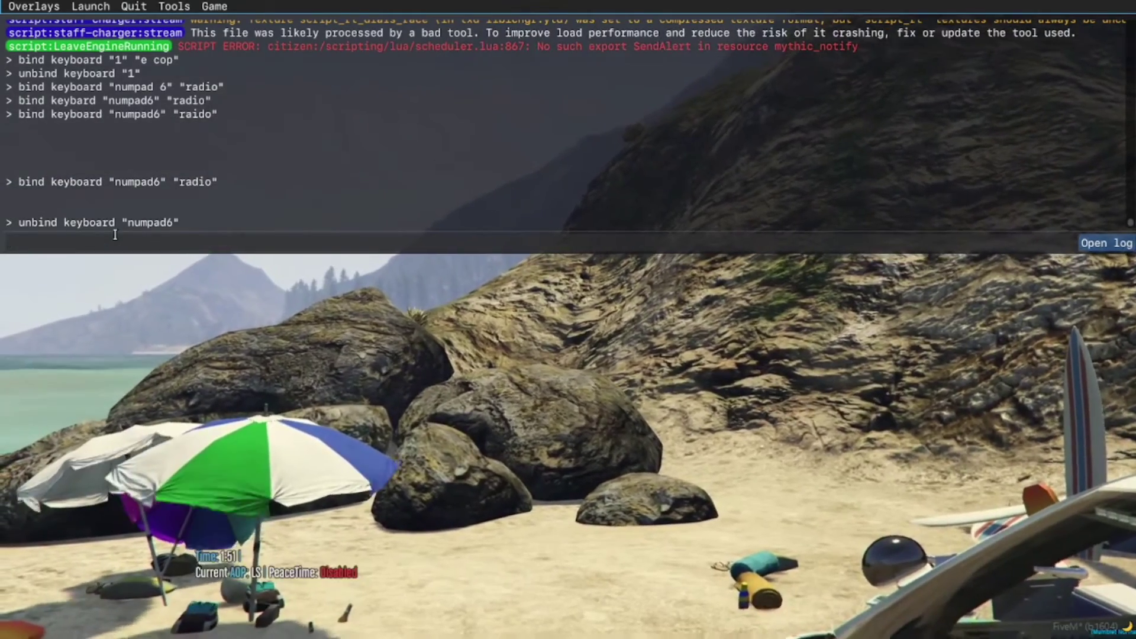
pyautogui.press('F8')
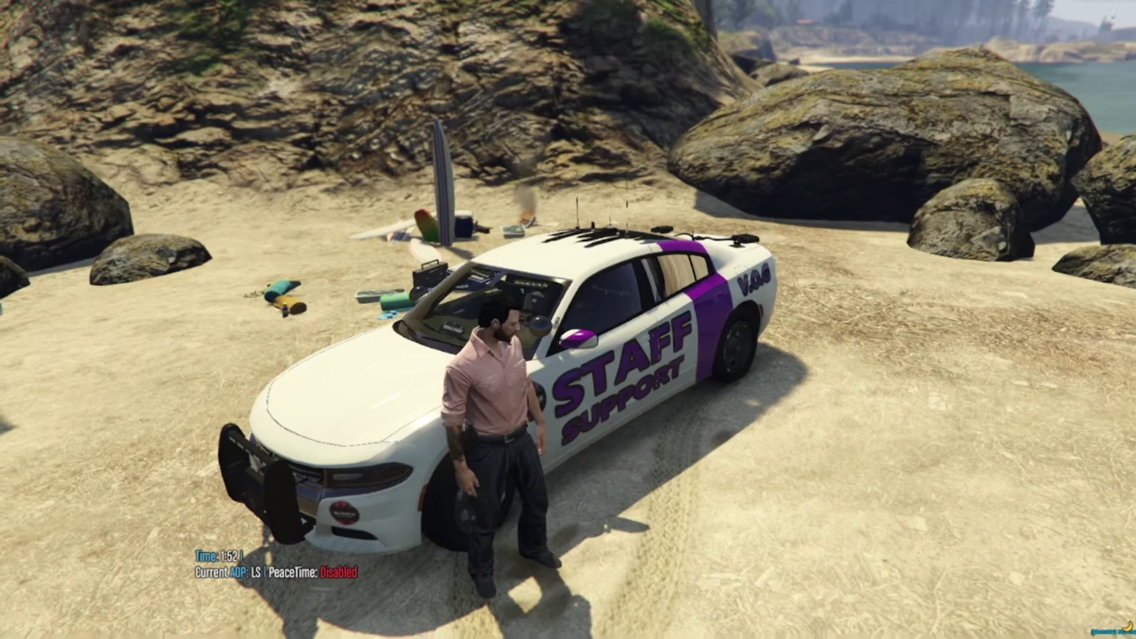
# Step: Run bind mouse_button "mouse_extrabtn1" "me hi", fixing a typo in the button name
pyautogui.press('F8')
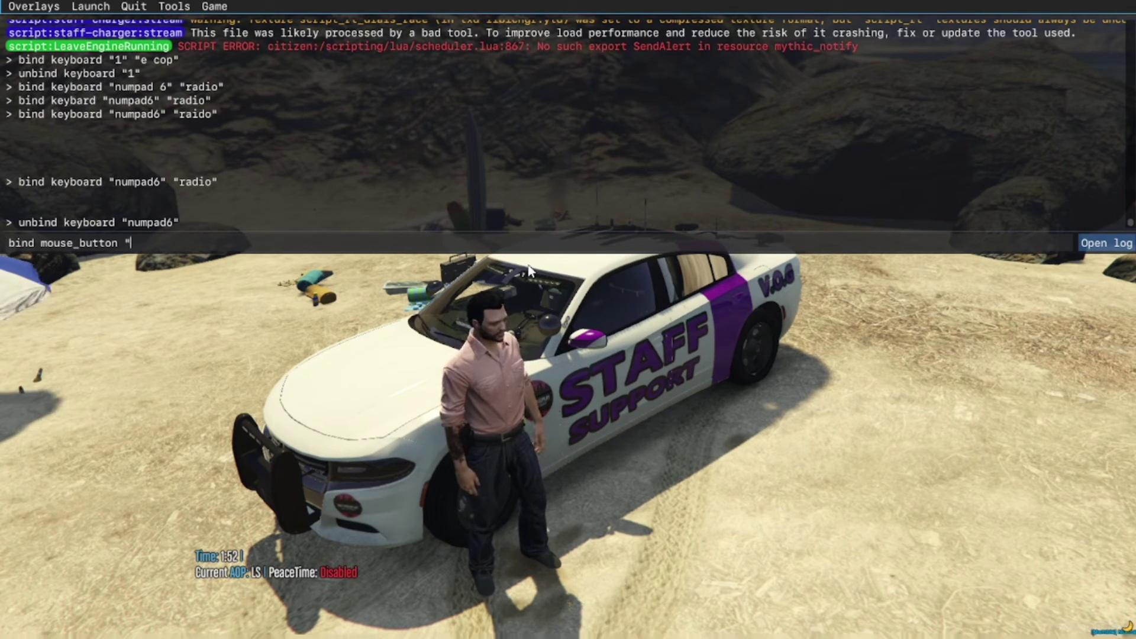
pyautogui.write('mouse')
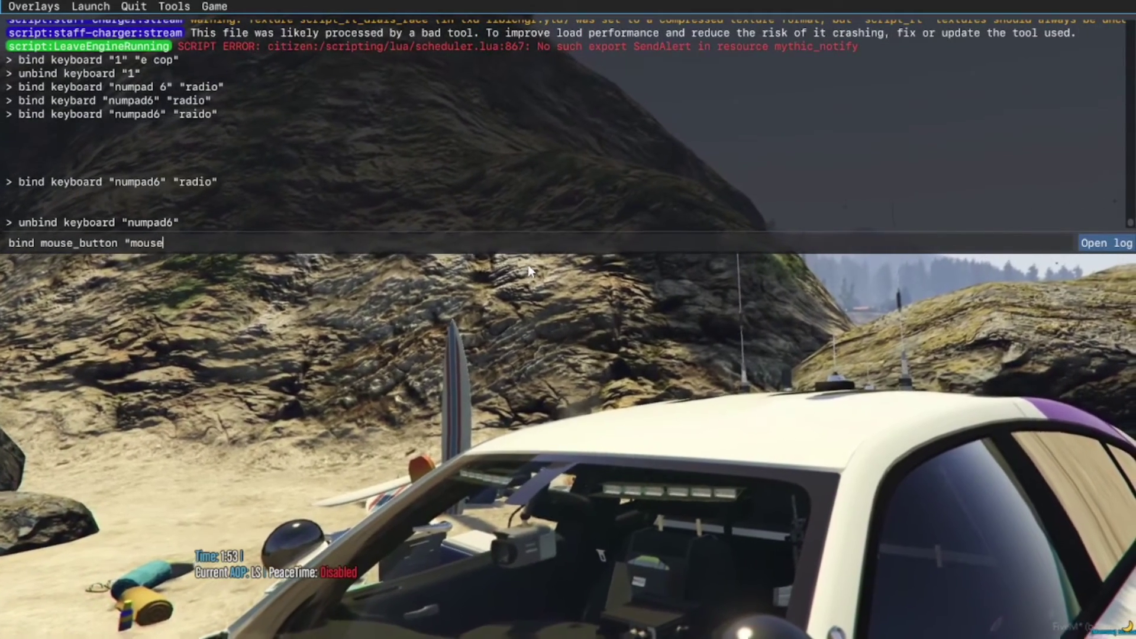
pyautogui.write('_')
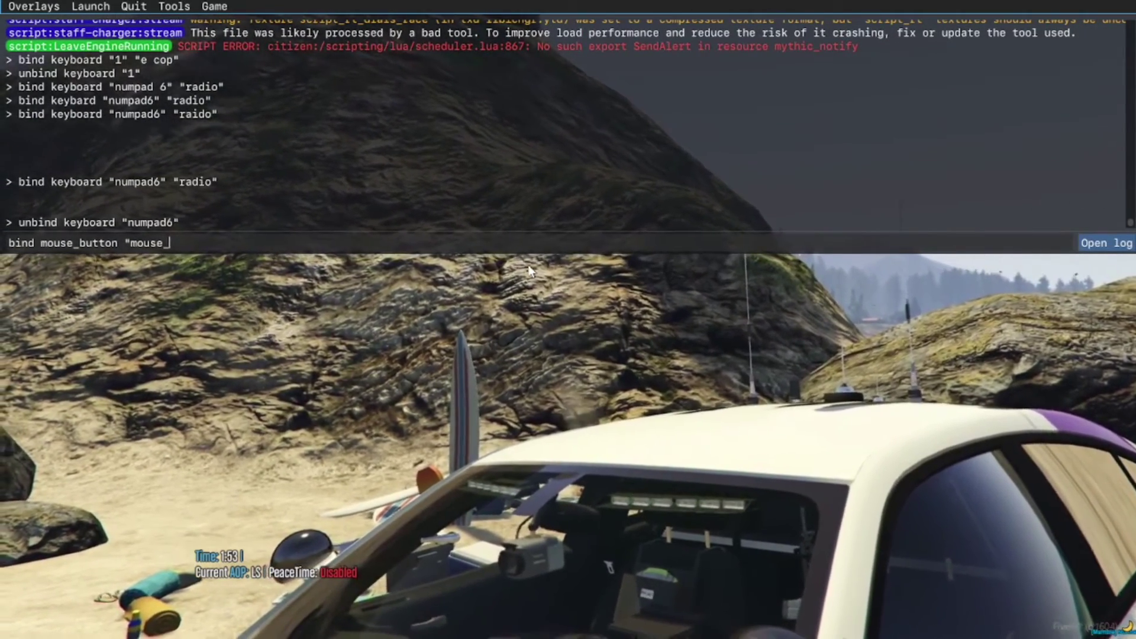
pyautogui.write('extra')
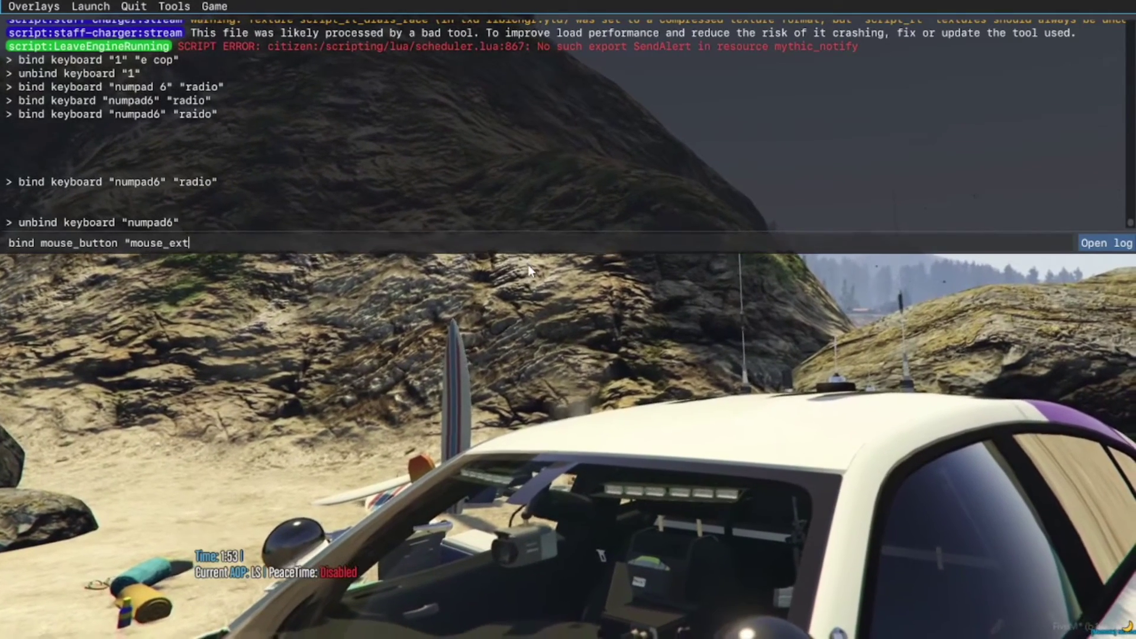
pyautogui.write('br')
pyautogui.press('BackSpace')
pyautogui.write('tn1')
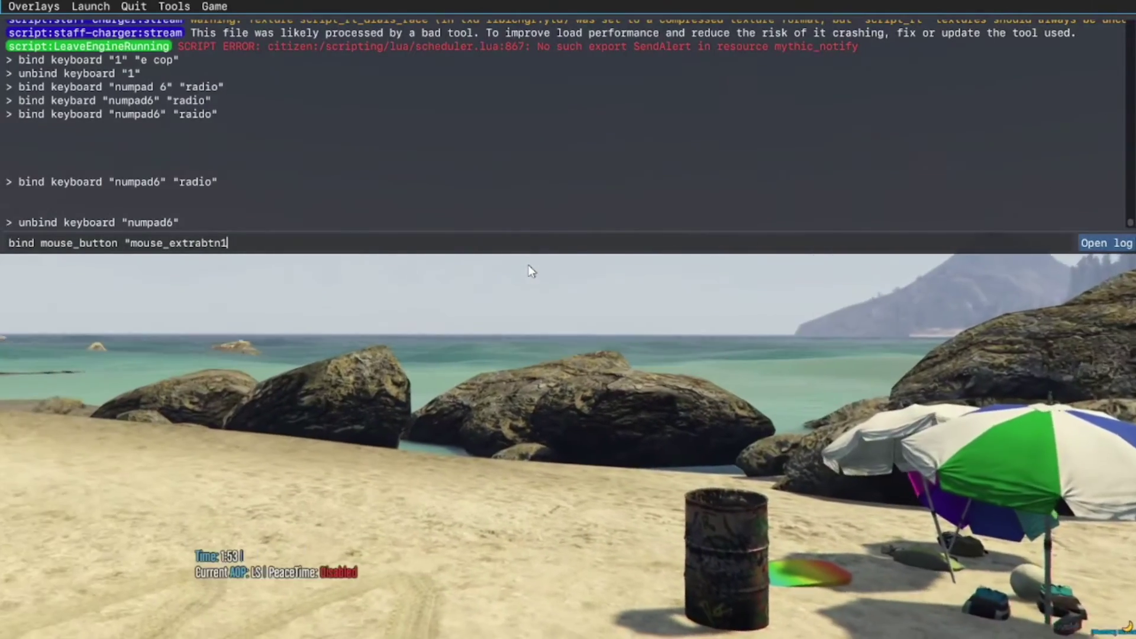
pyautogui.write('"')
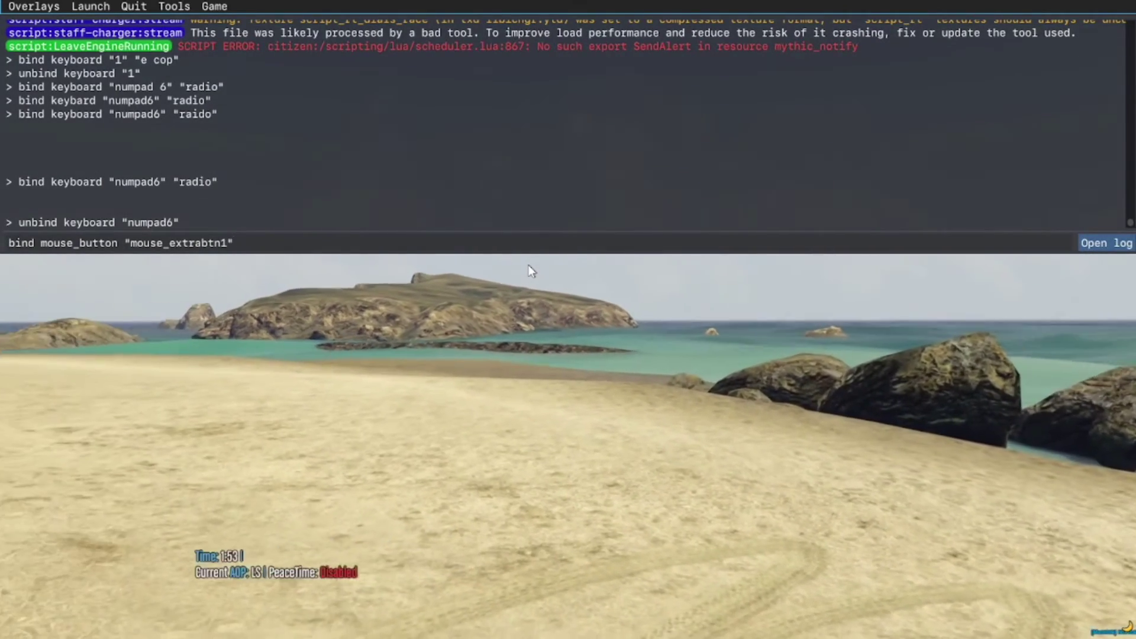
pyautogui.write(' "')
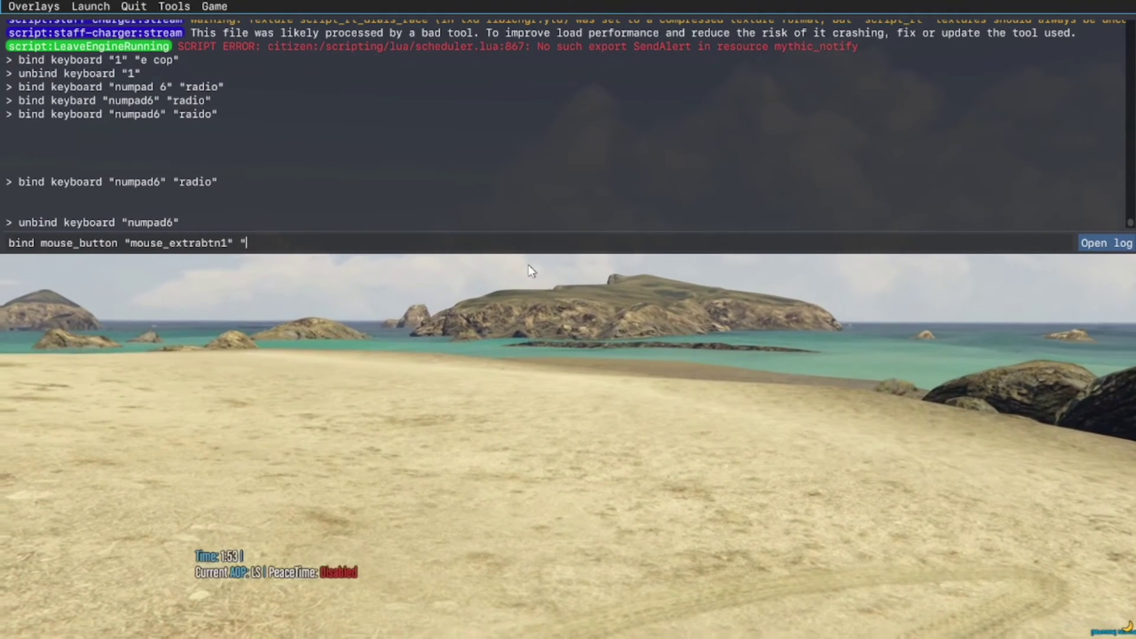
pyautogui.write('me hi')
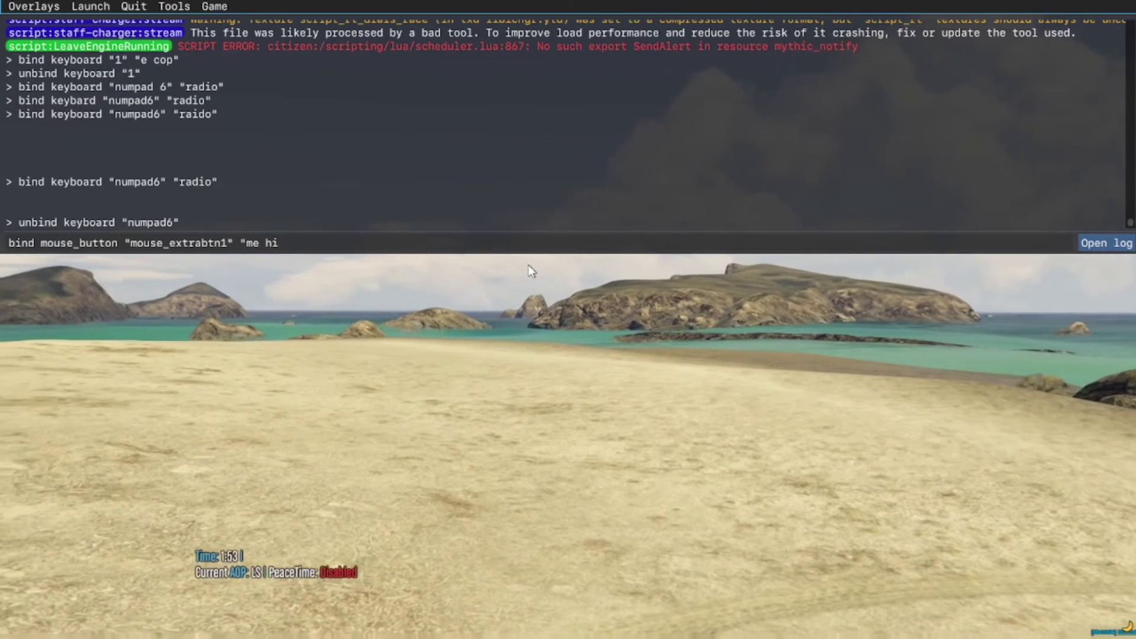
pyautogui.write('"')
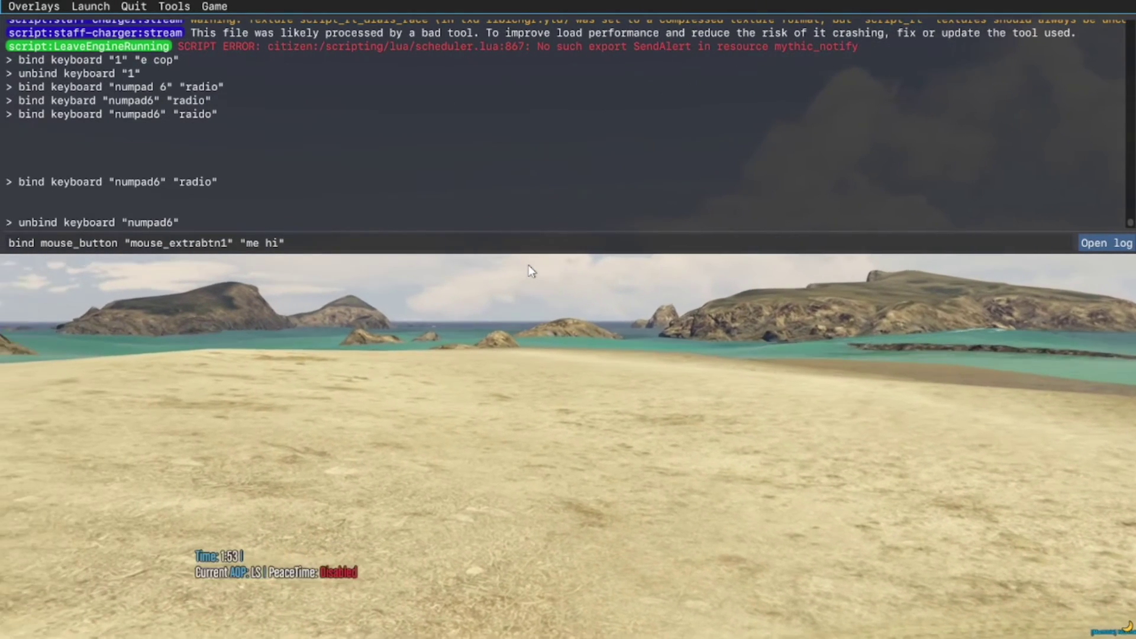
pyautogui.press('Return')
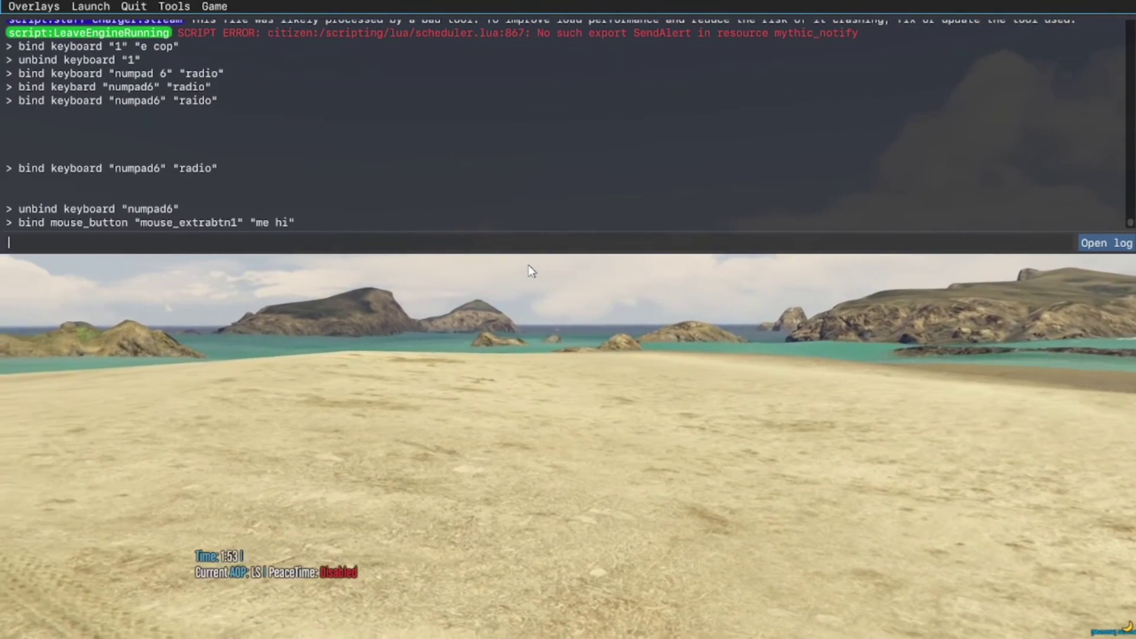
pyautogui.press('F8')
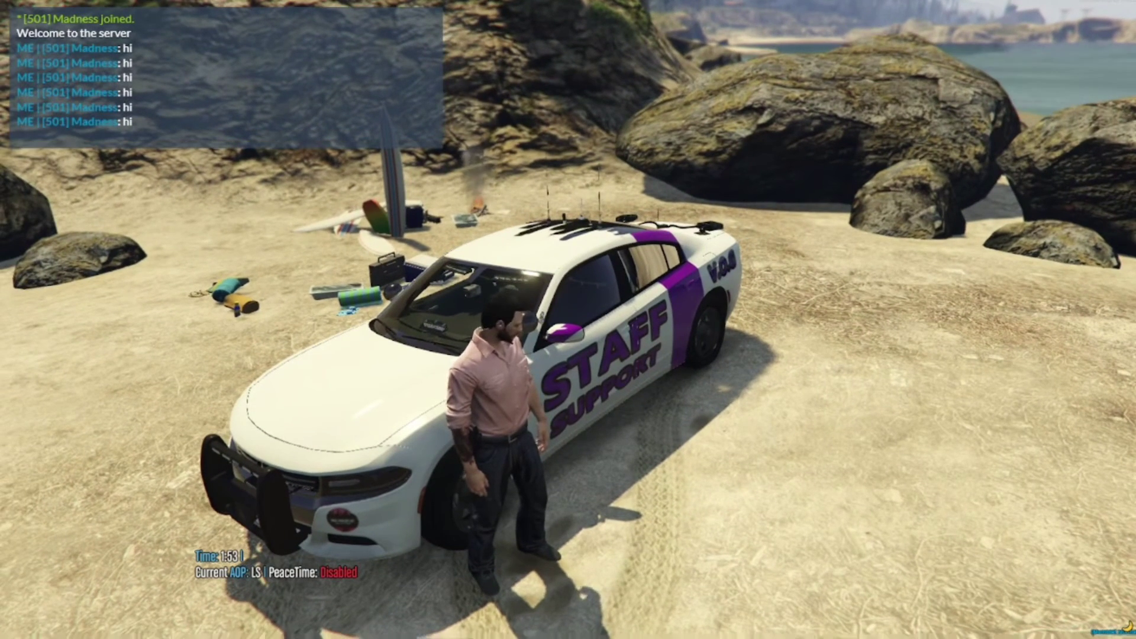
# Step: Reopen the F8 console after the mouse bind posts several 'hi' messages
pyautogui.press('F8')
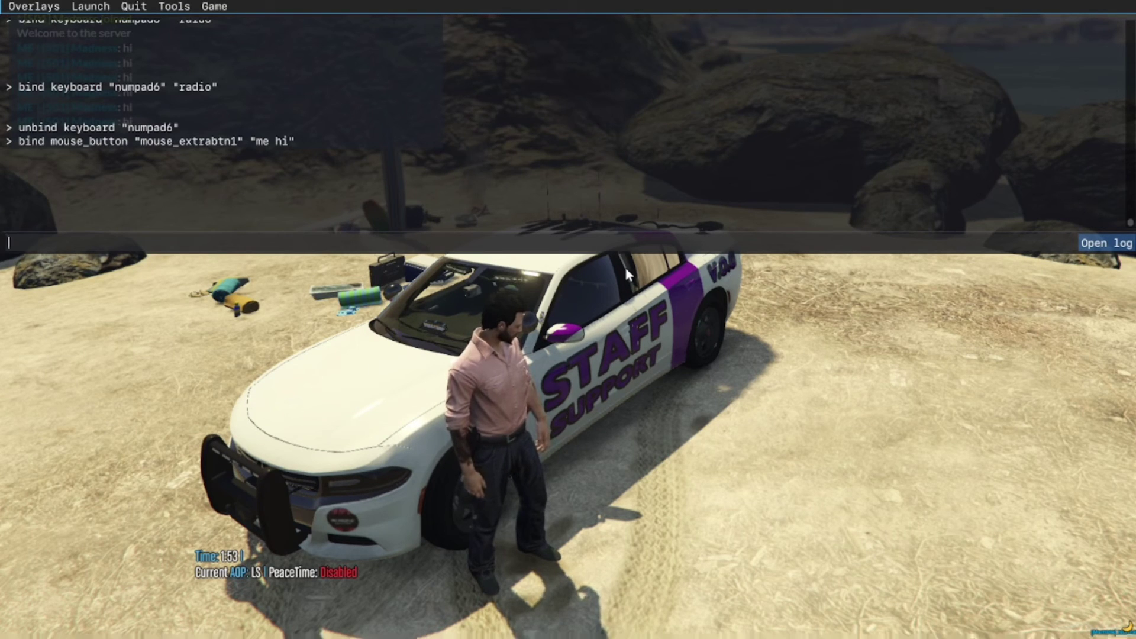
# Step: Run unbind mouse_button "mouse_extrabtn1" and return to the game view
pyautogui.write('unbind mouse')
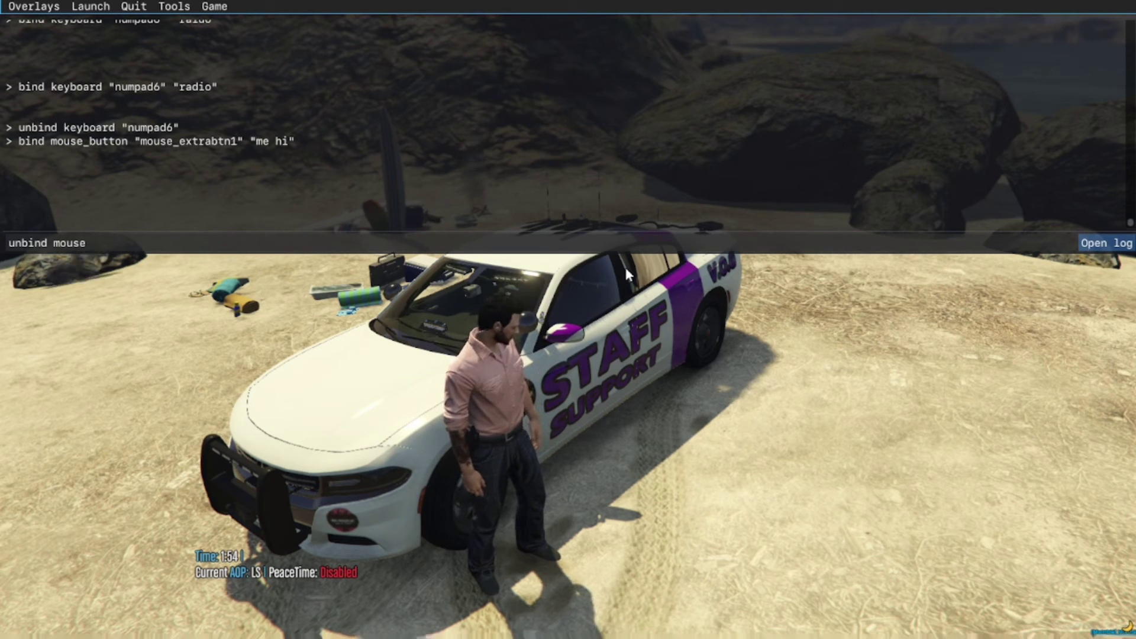
pyautogui.write('_')
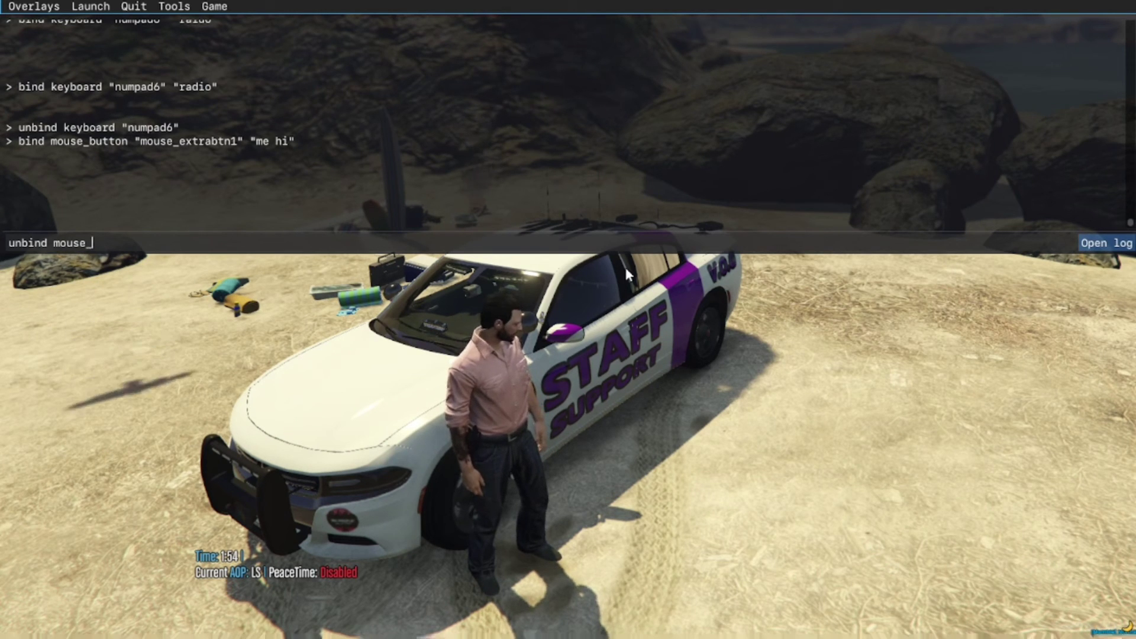
pyautogui.write('button "mo')
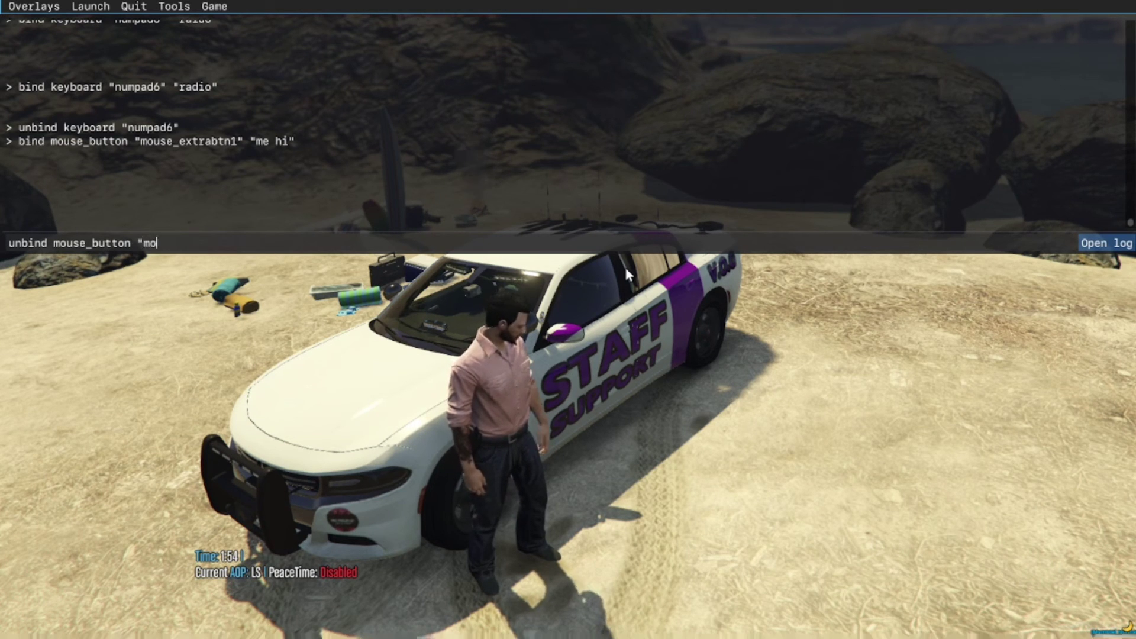
pyautogui.write('use_')
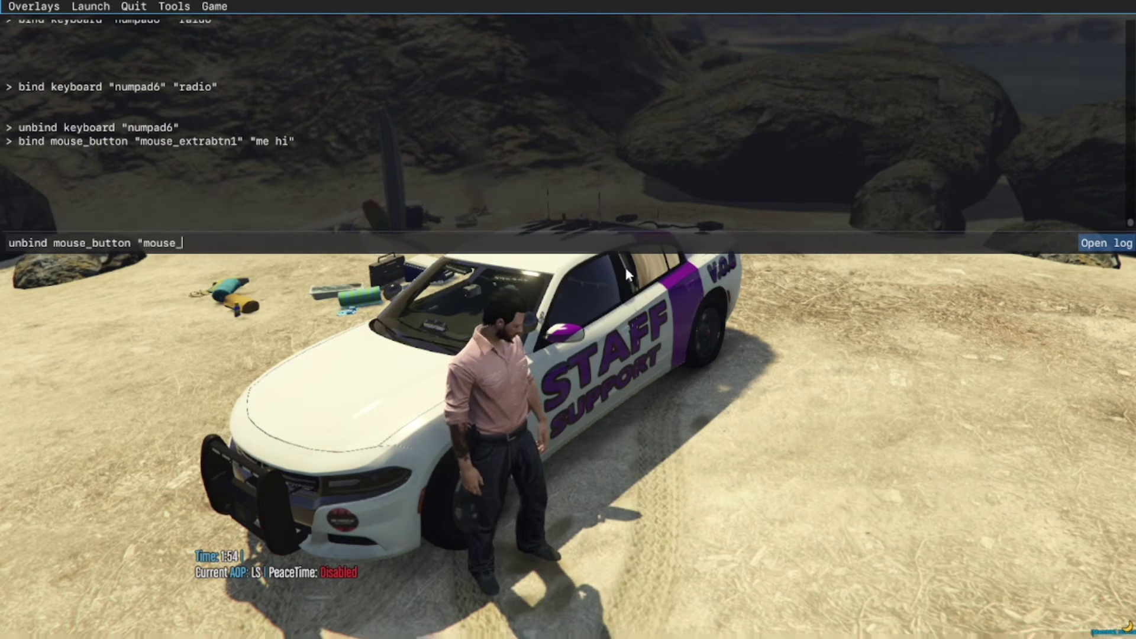
pyautogui.write('extra')
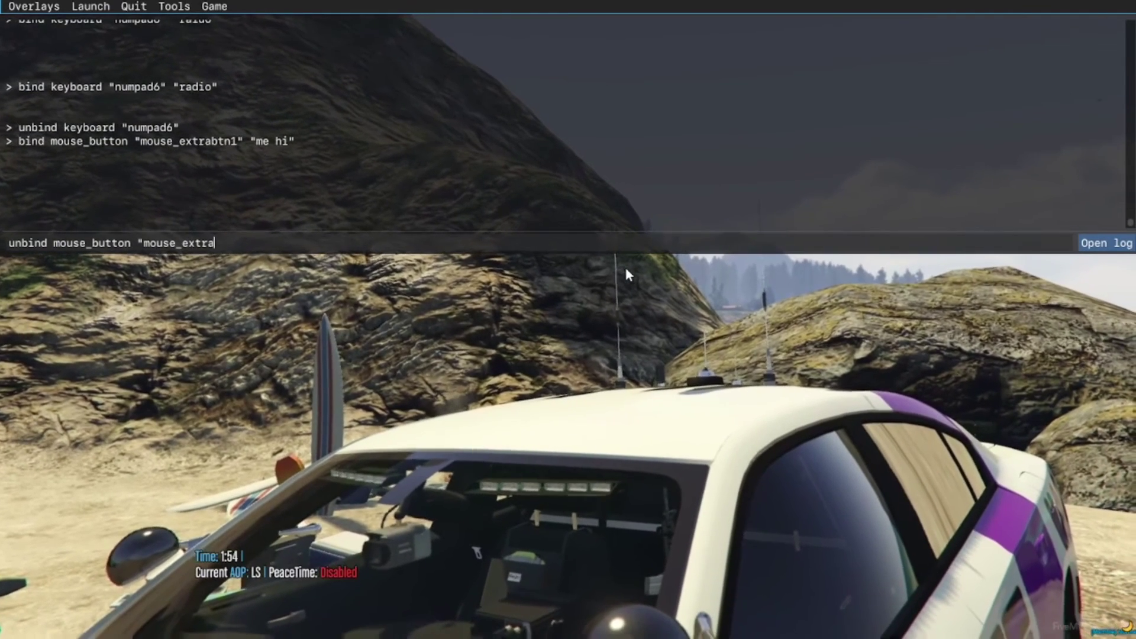
pyautogui.write('btn')
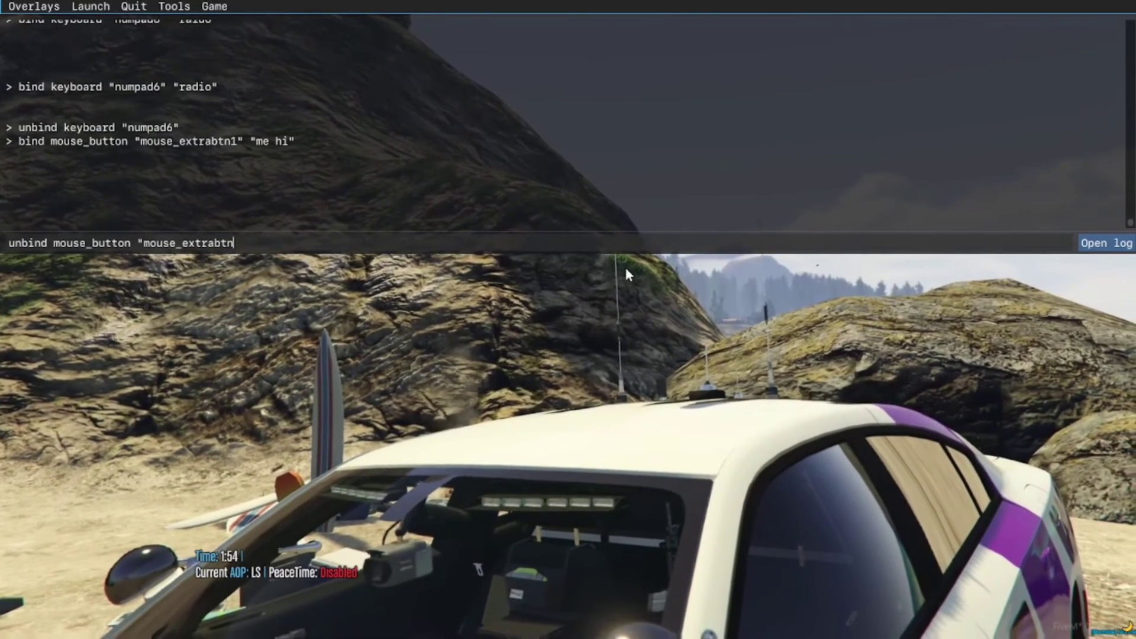
pyautogui.write('1"')
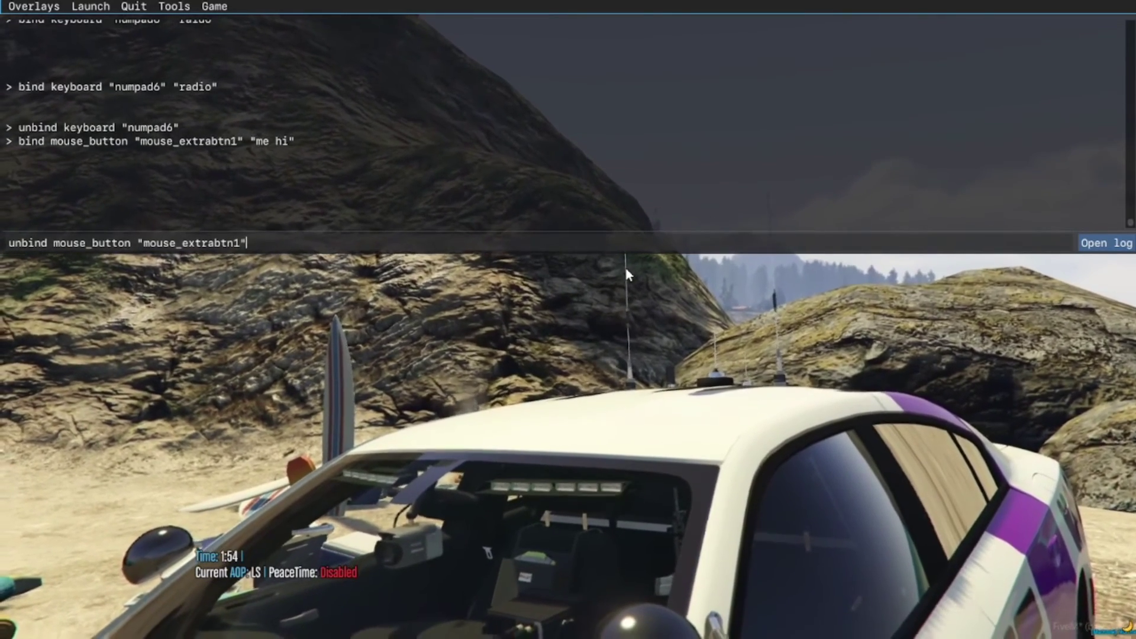
pyautogui.press('Return')
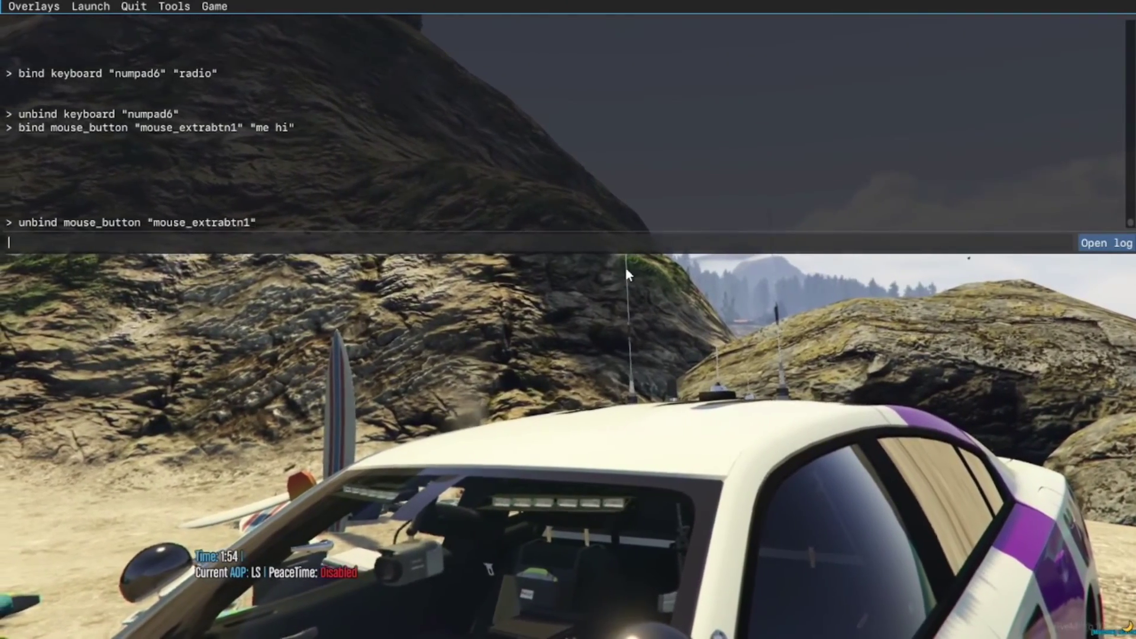
pyautogui.press('F8')
pyautogui.press('v')
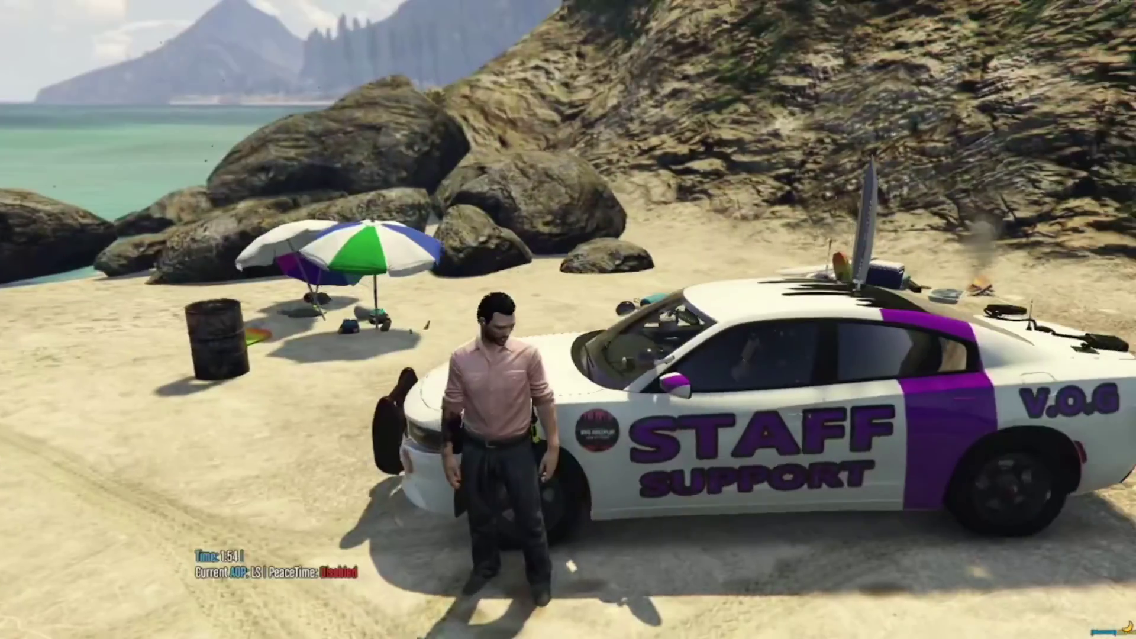